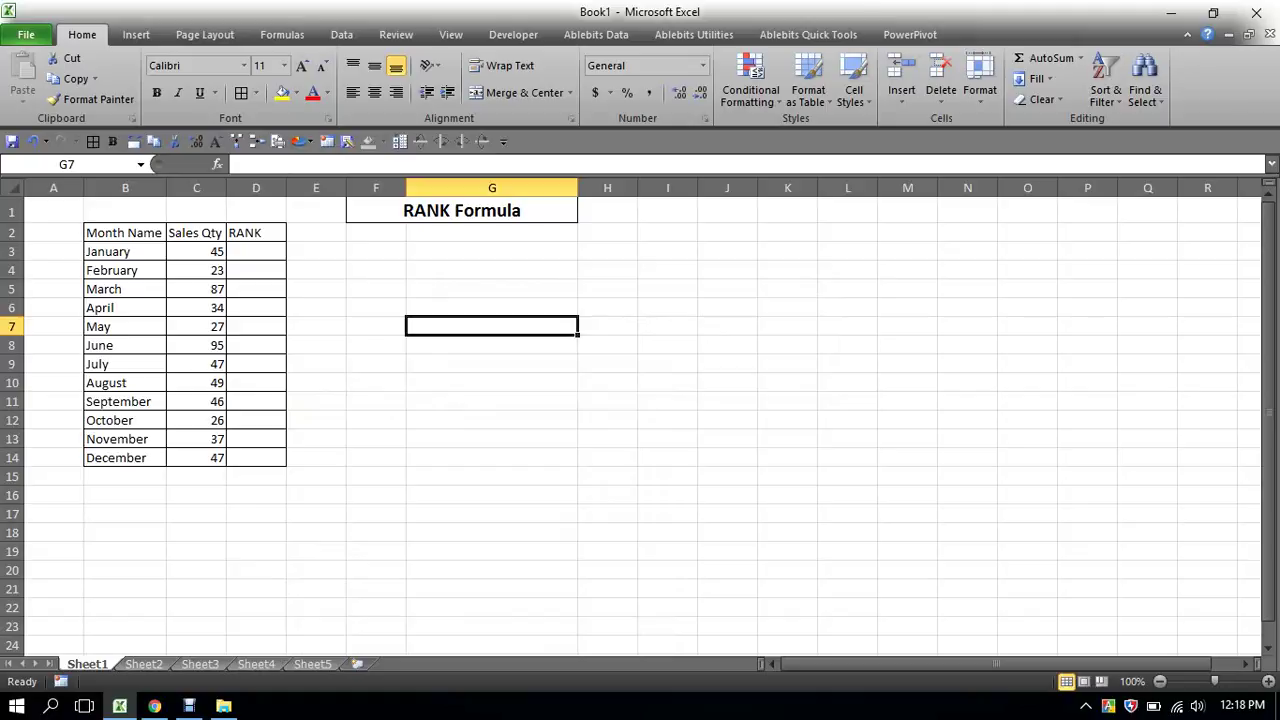
Select January's empty RANK cell, then review the month names from January to April
left_click(376, 401)
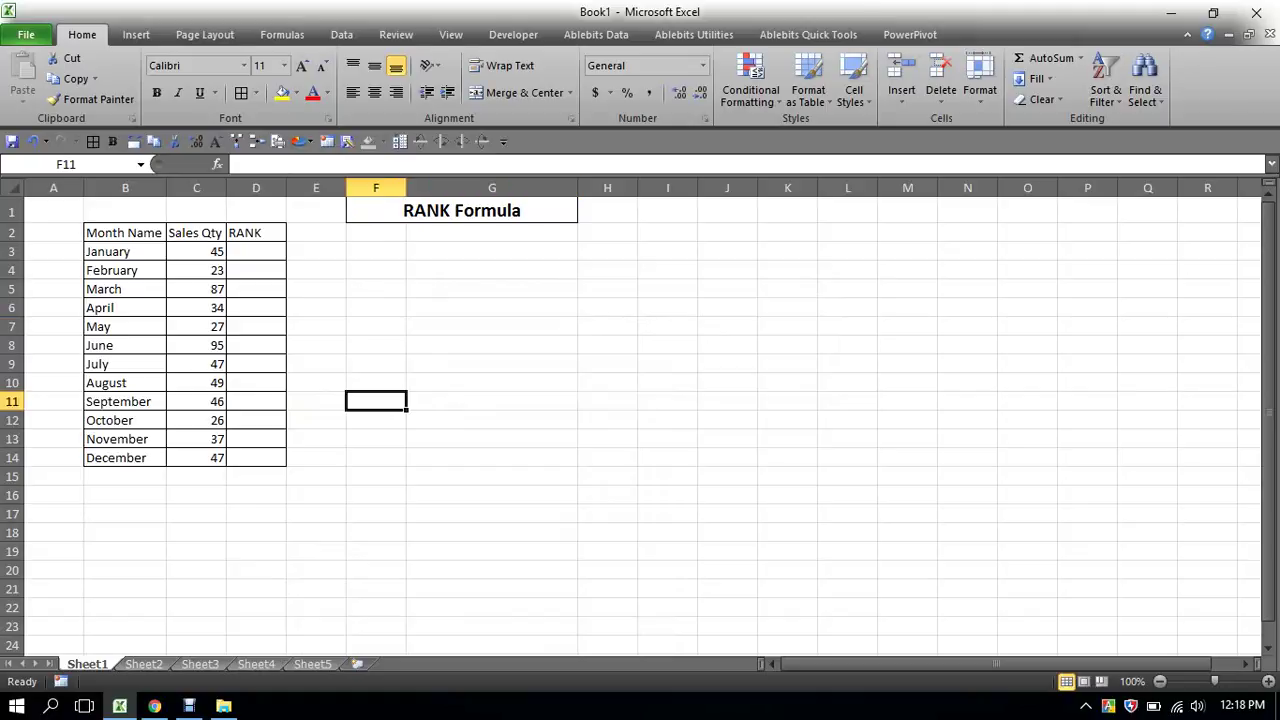
left_click(256, 251)
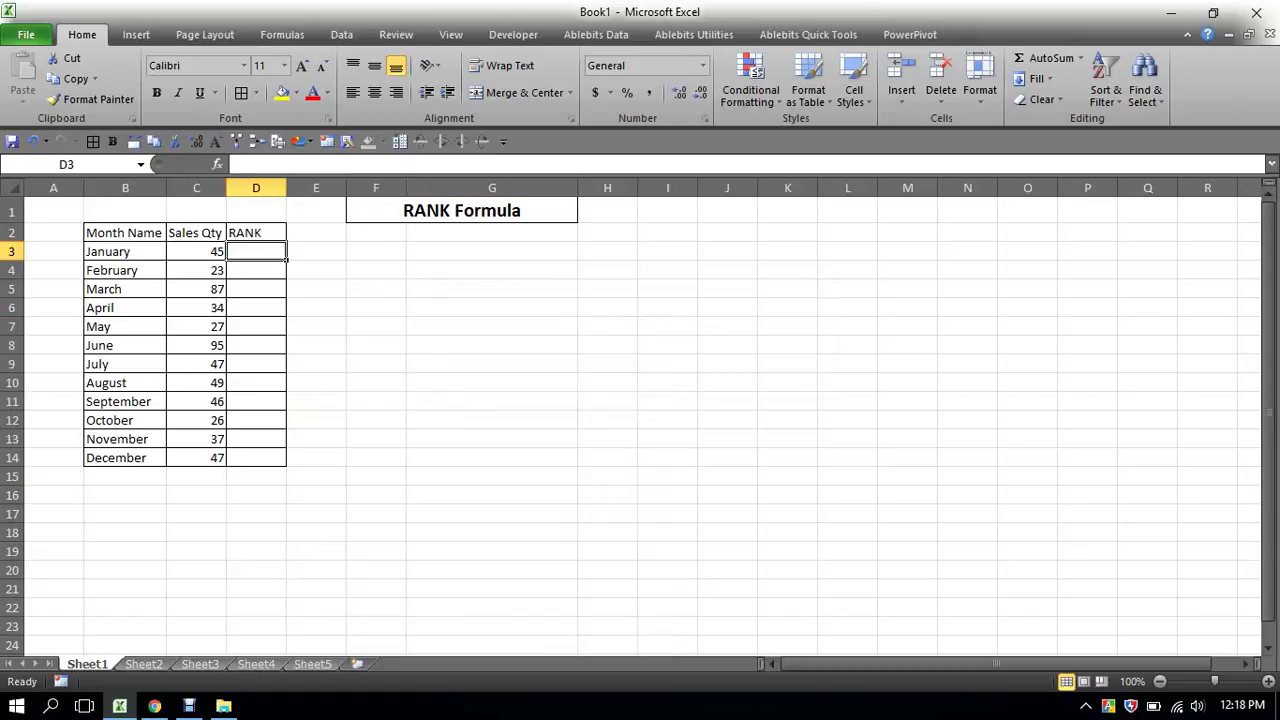
left_click(163, 238)
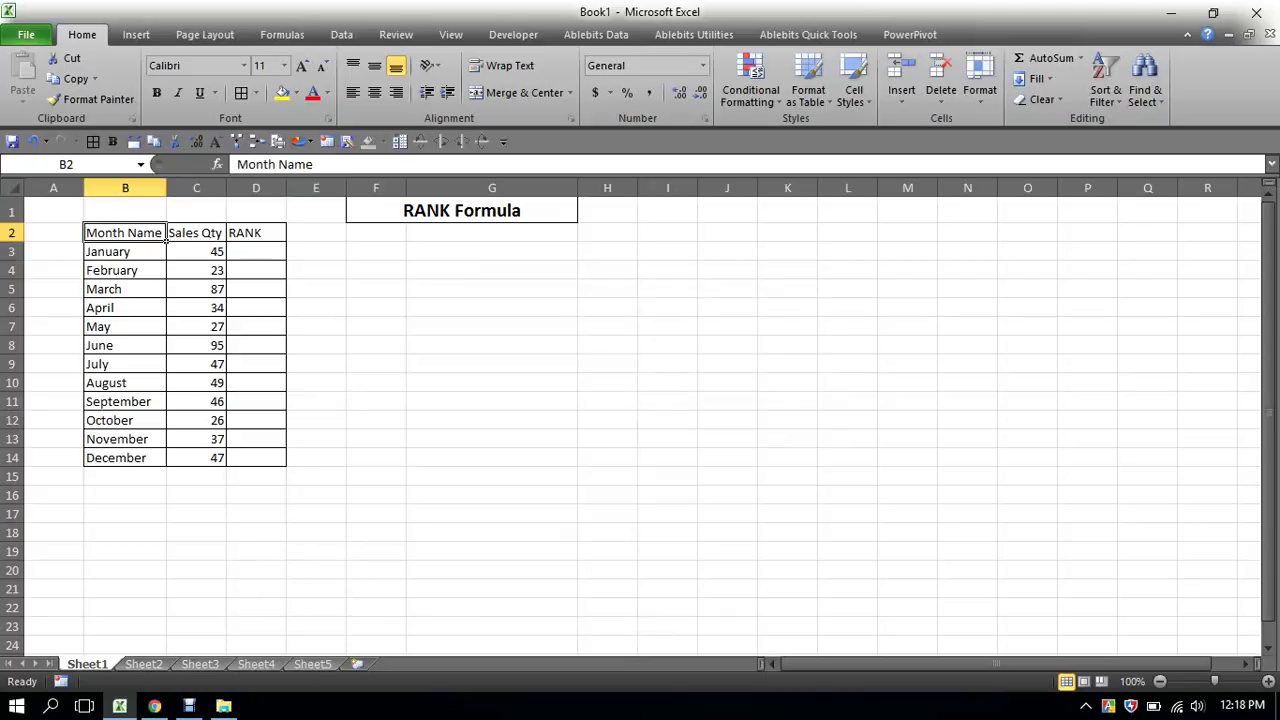
left_click(164, 257)
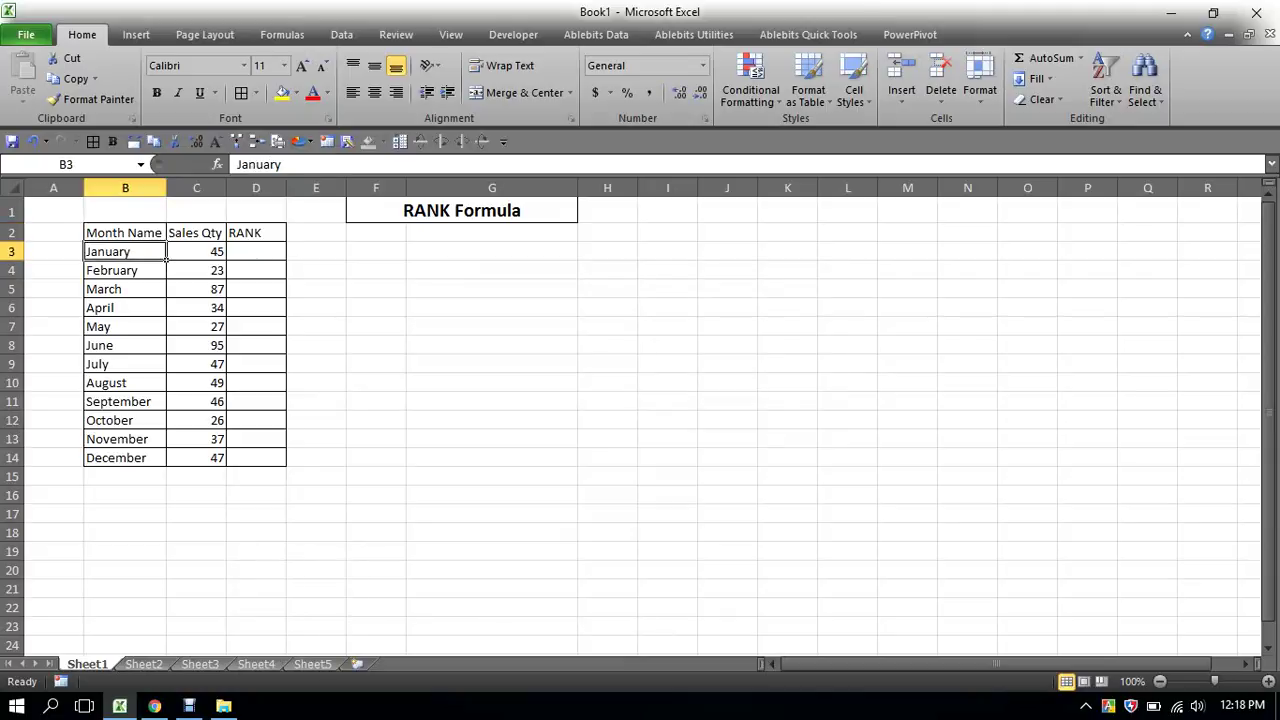
left_click(165, 276)
left_click(165, 295)
left_click(165, 314)
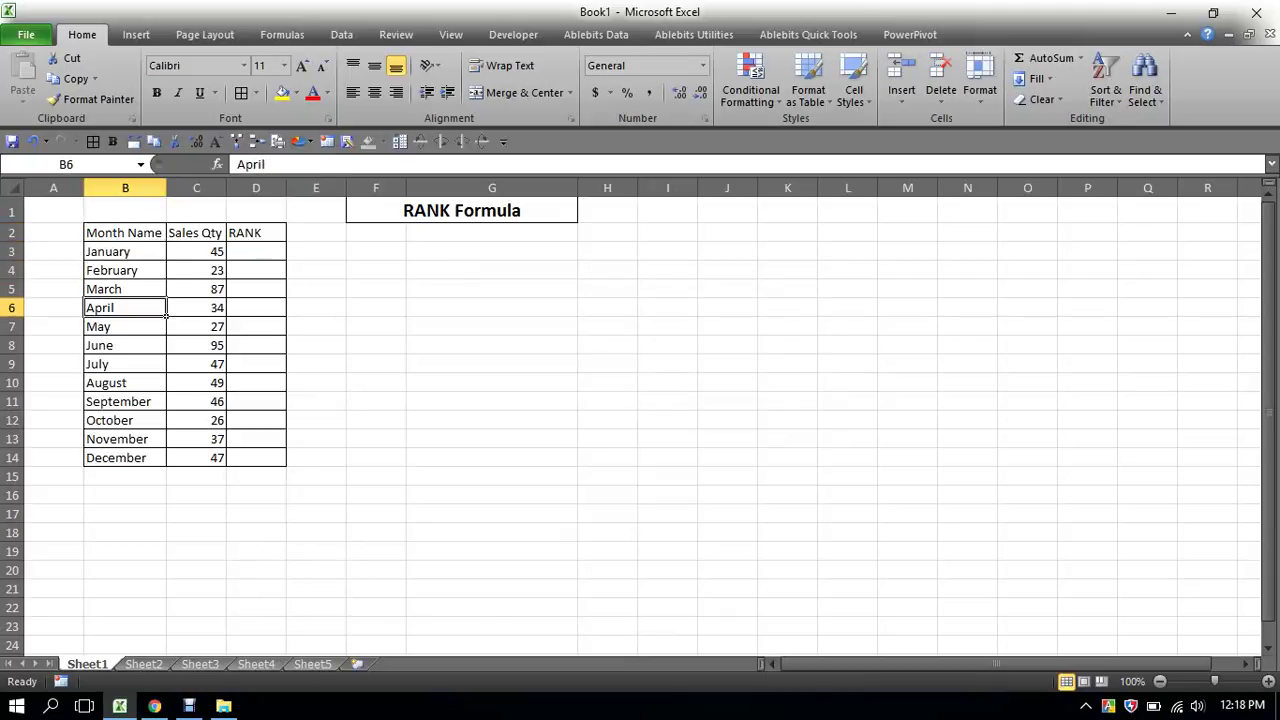
Review the Sales Qty figures: January 45, February 23, March 87
left_click(166, 259)
left_click(222, 238)
left_click(223, 257)
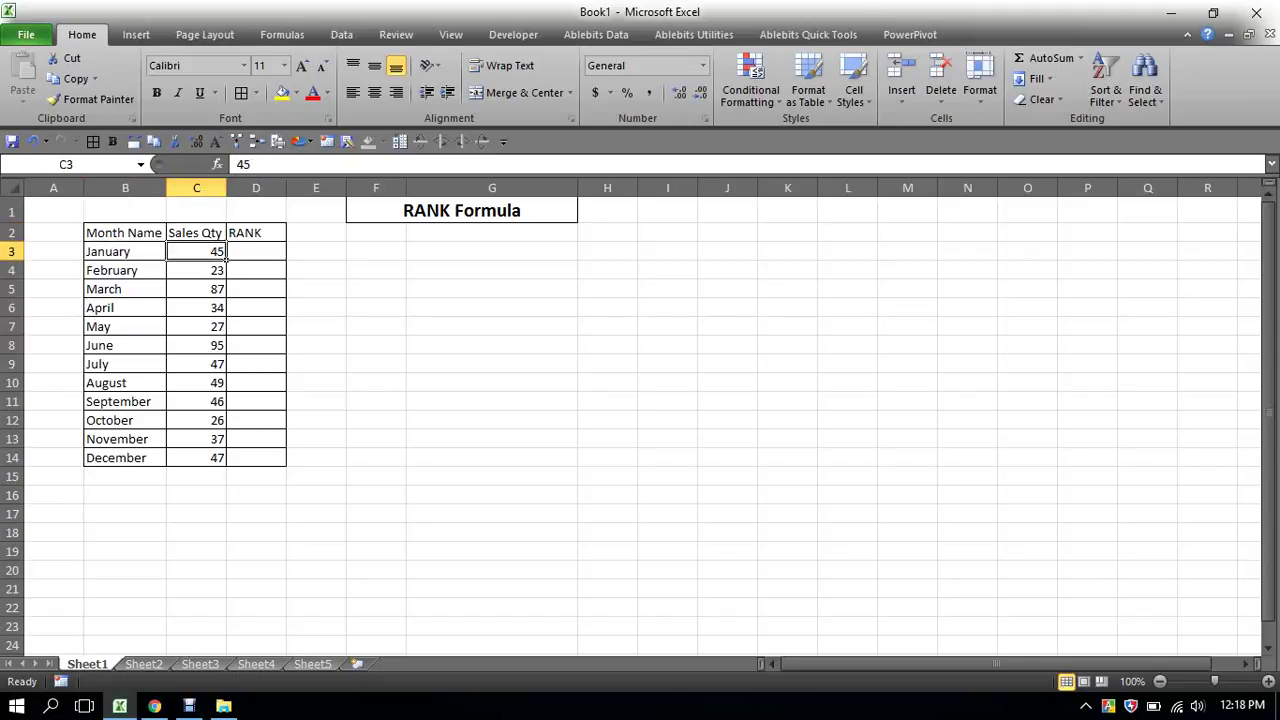
left_click(224, 277)
left_click(226, 296)
left_click(226, 257)
left_click(227, 276)
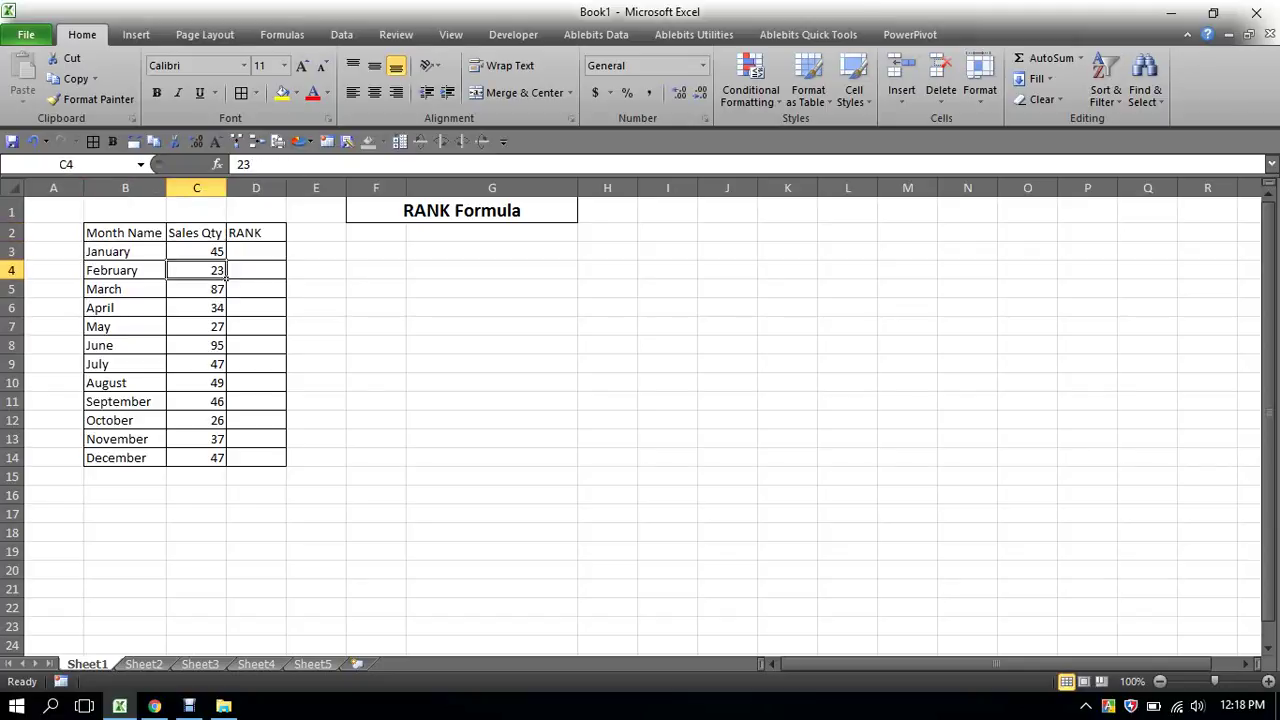
left_click(227, 296)
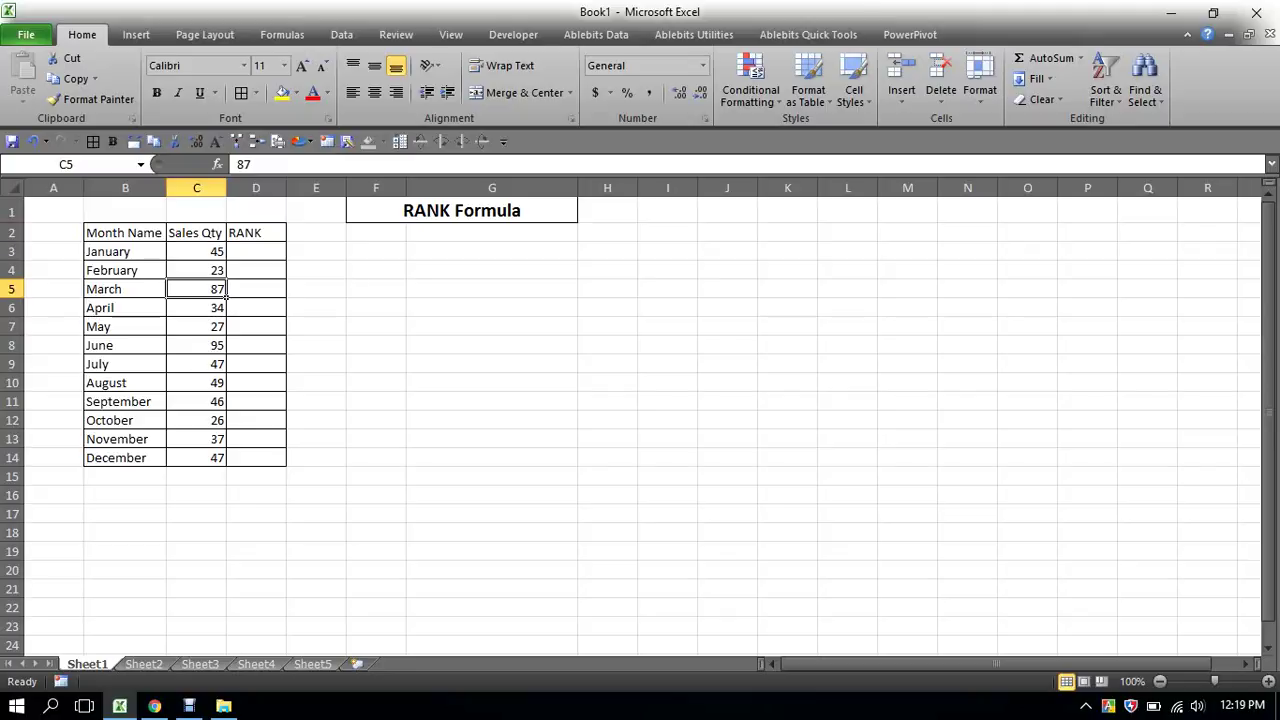
Return to January's row and select its RANK cell D3 for the formula
left_click(150, 252)
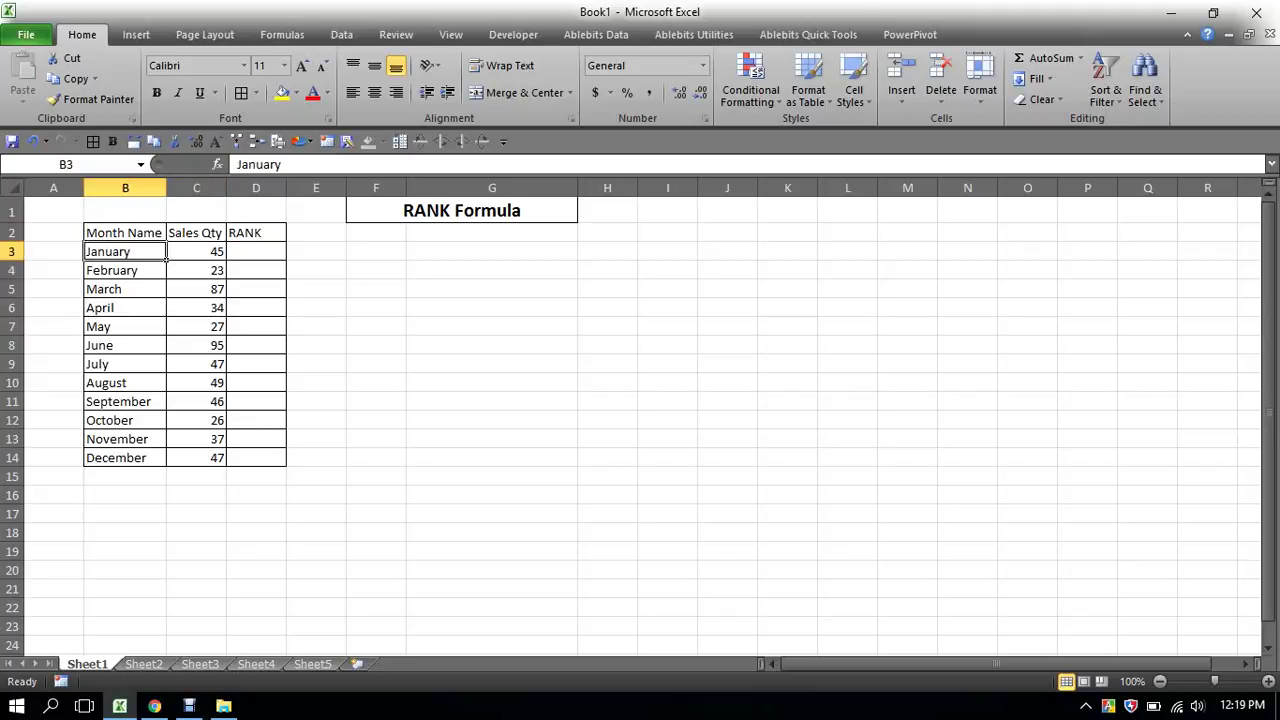
left_click(225, 257)
left_click(258, 253)
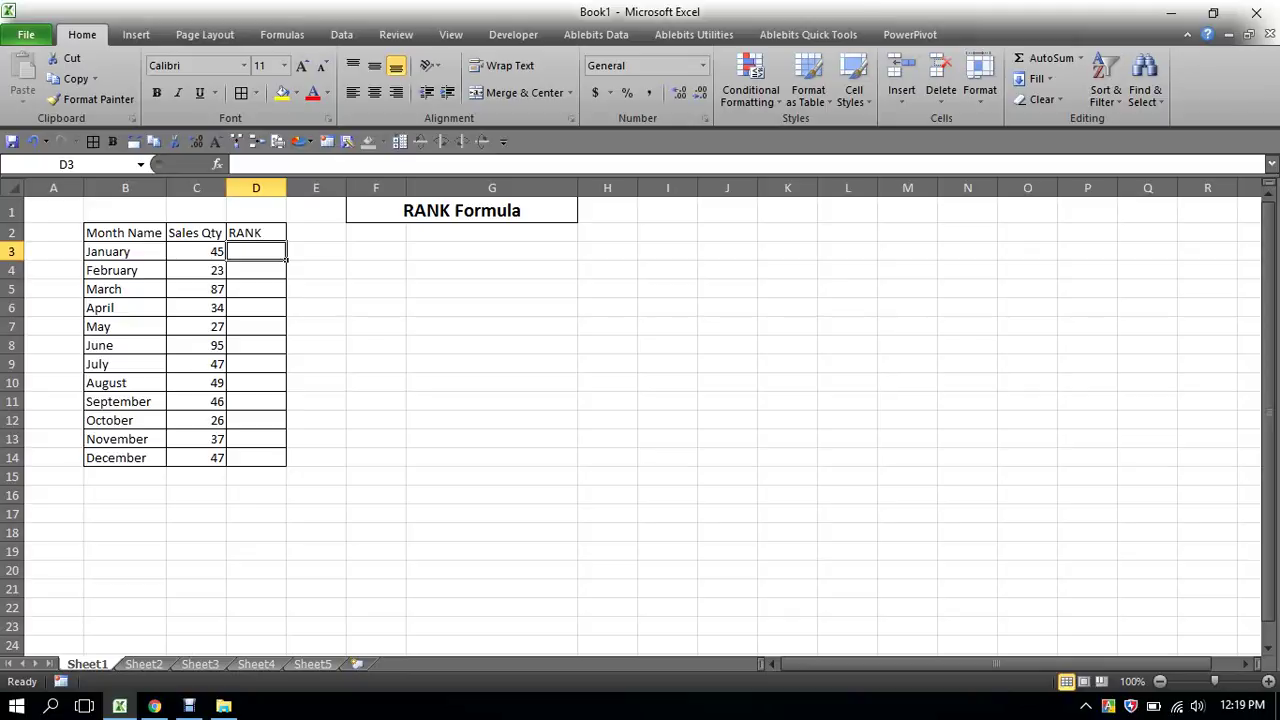
left_click(491, 344)
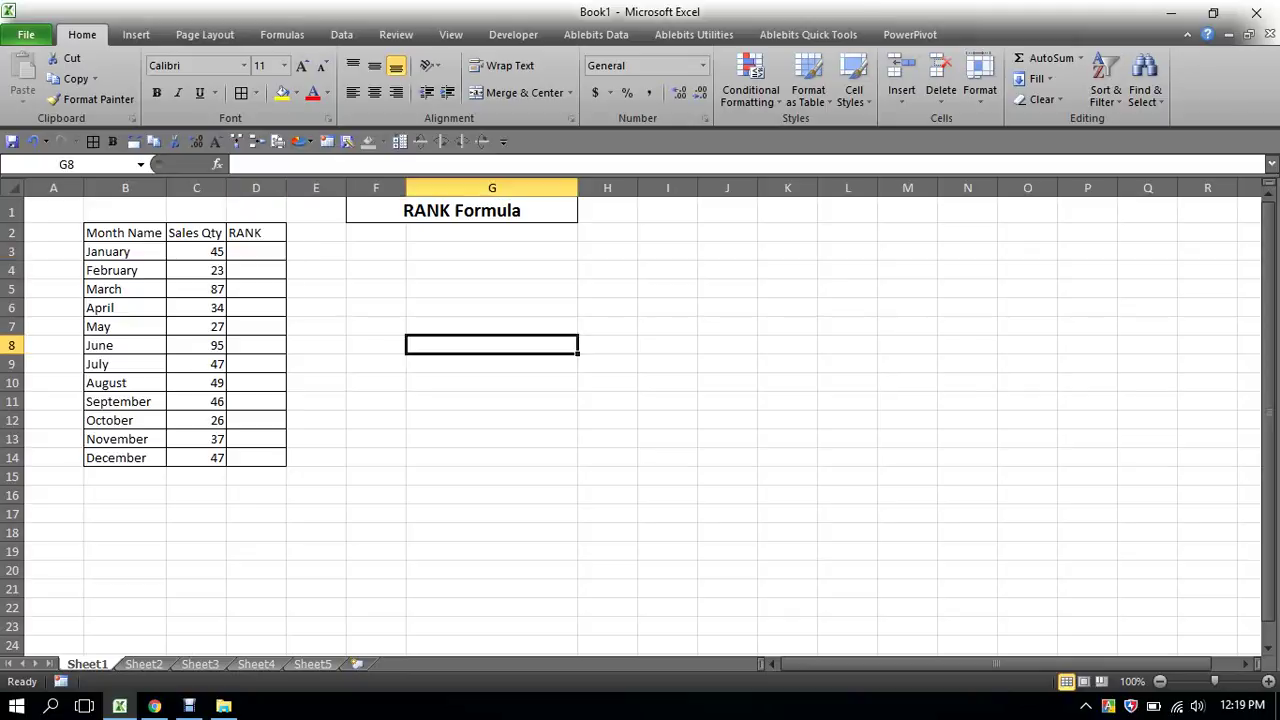
left_click(256, 251)
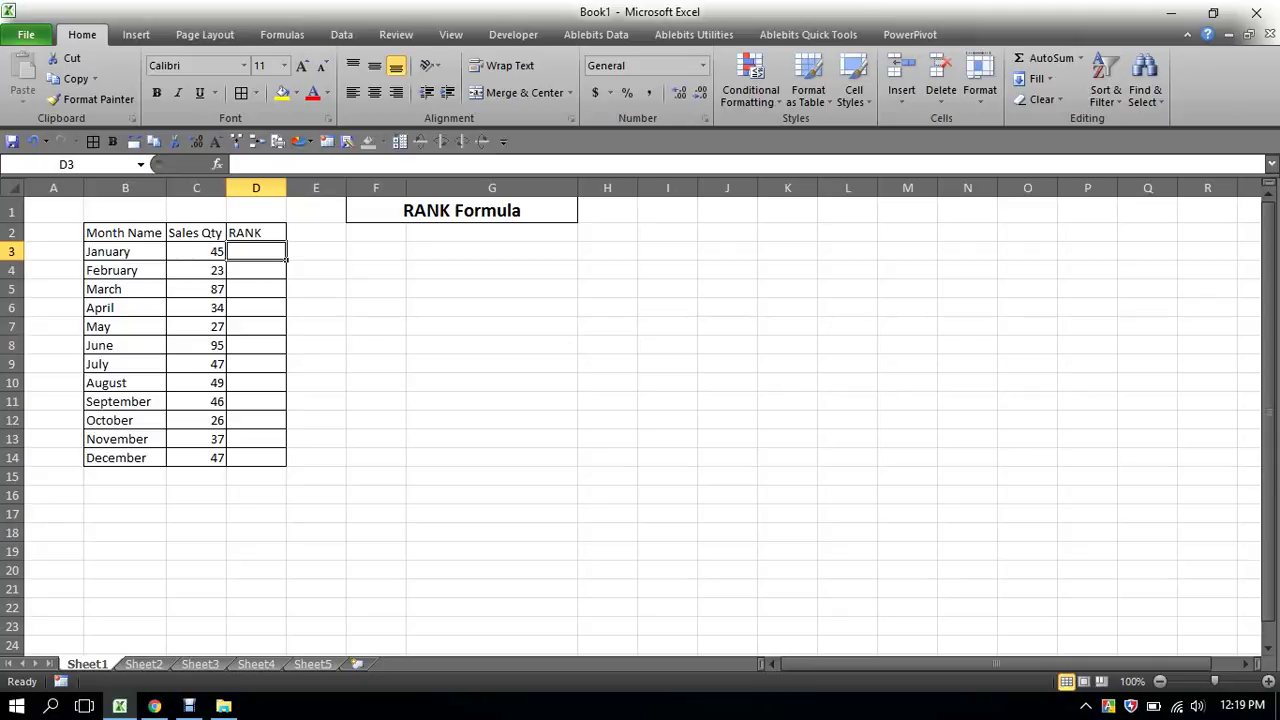
Enter =rank in D3 and insert RANK from the autocomplete list, giving =RANK(
type("=")
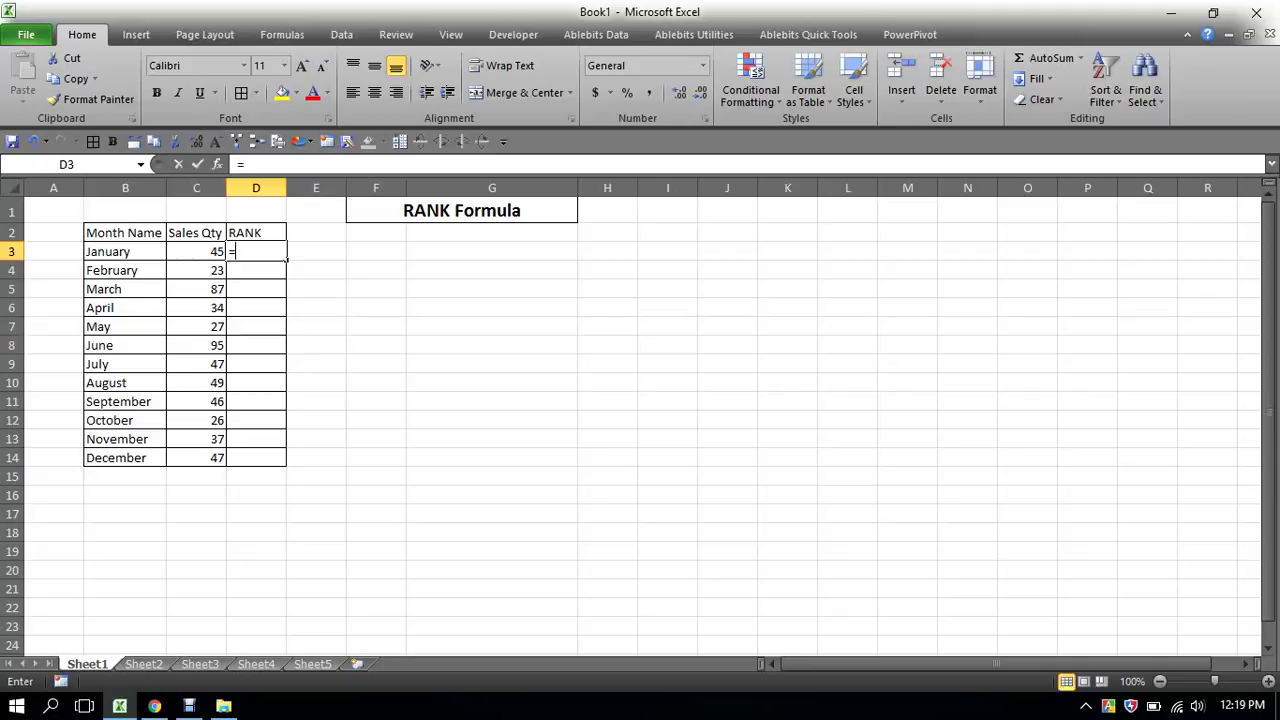
type("ra")
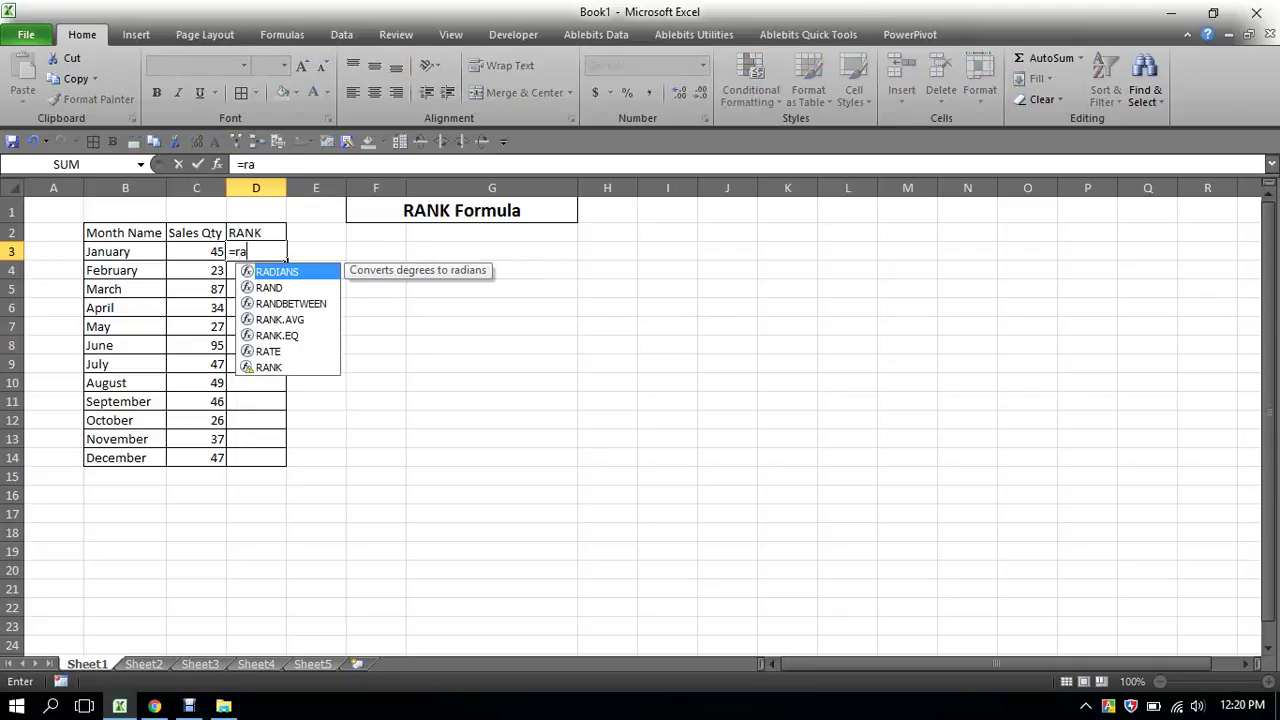
type("nk")
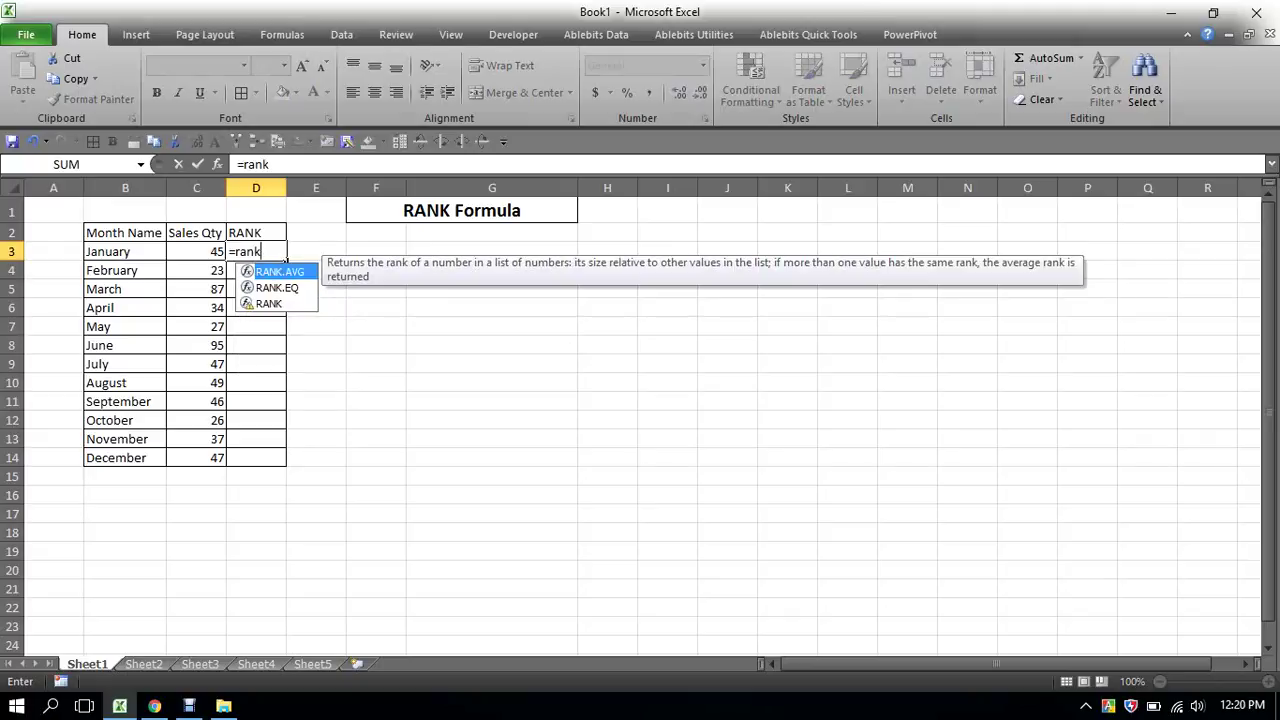
key("Down")
key("Down")
key("Tab")
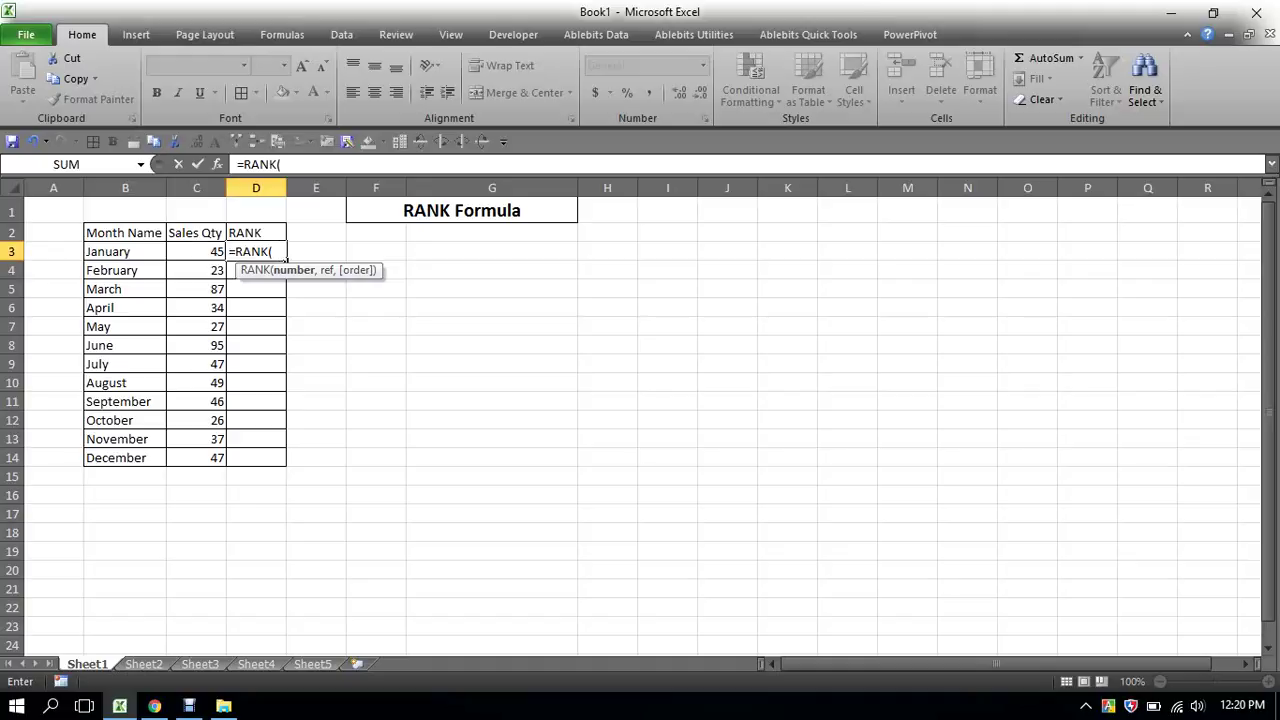
Use C3 as the number and C3:C14 as the reference range in the RANK formula
left_click(196, 251)
type(",")
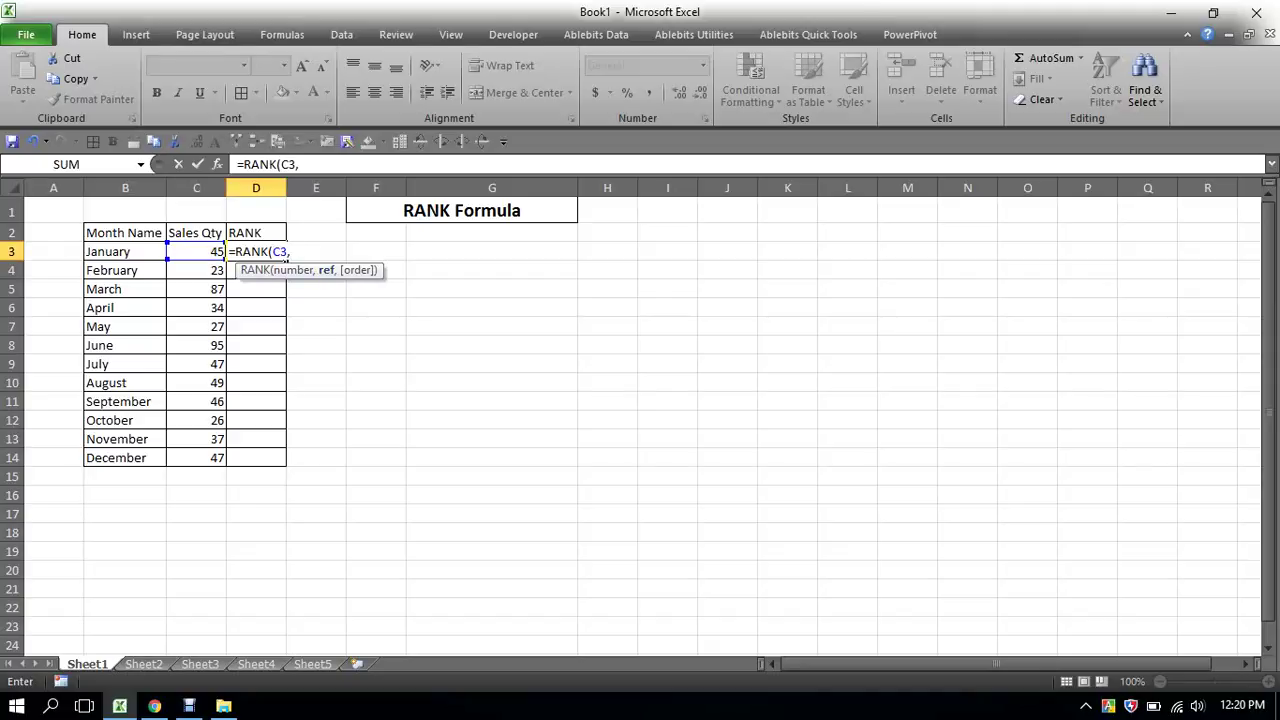
left_click_drag(196, 251, 200, 458)
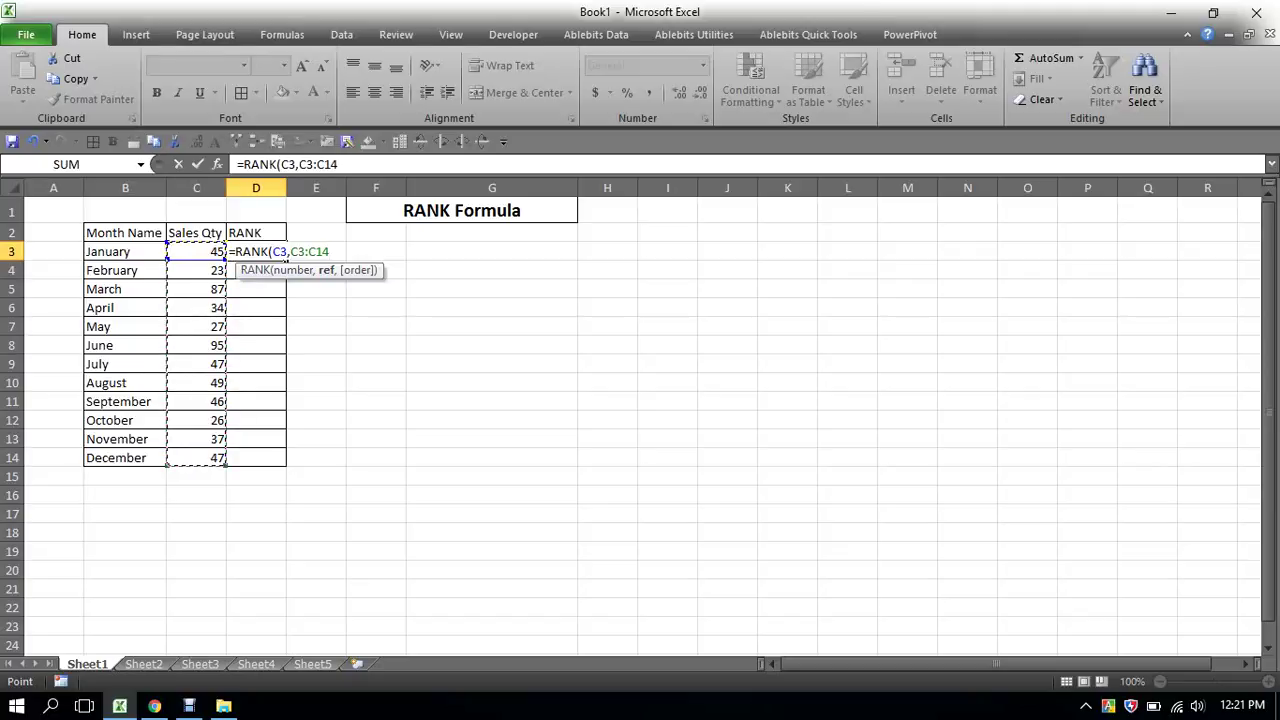
Lock the range as $C$3:$C$14 and close the formula's parenthesis
key("F4")
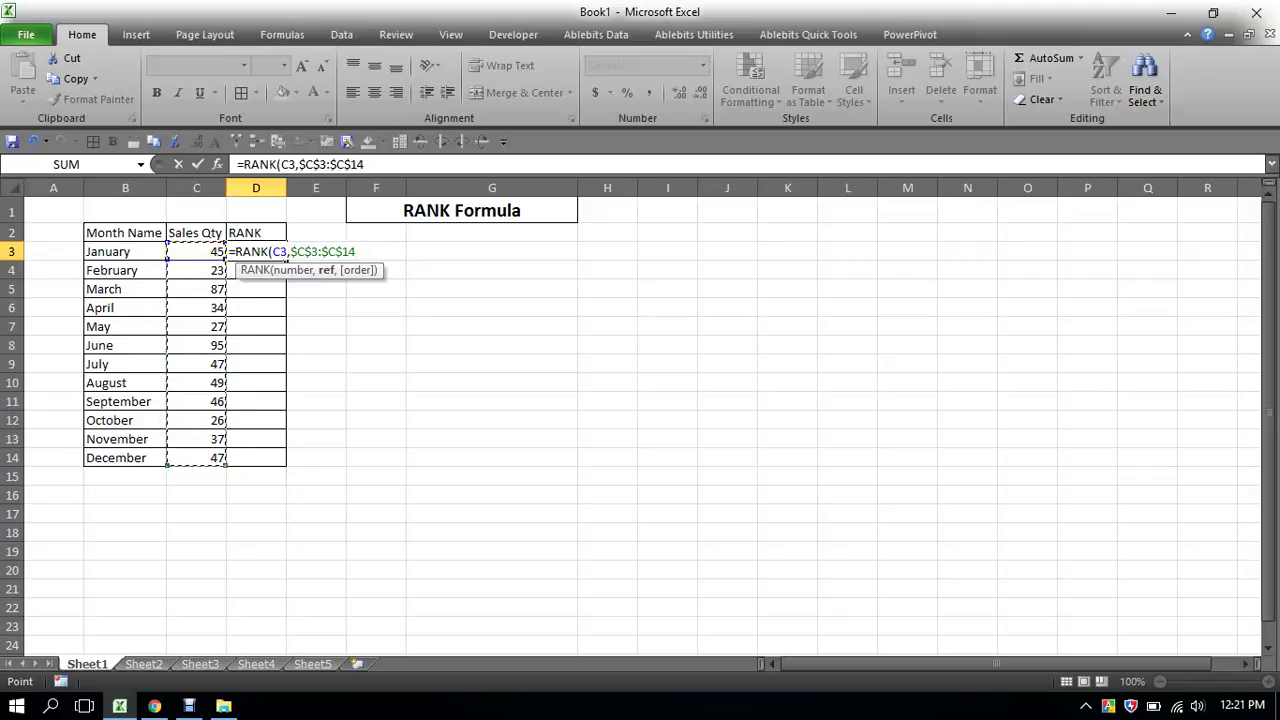
type(")")
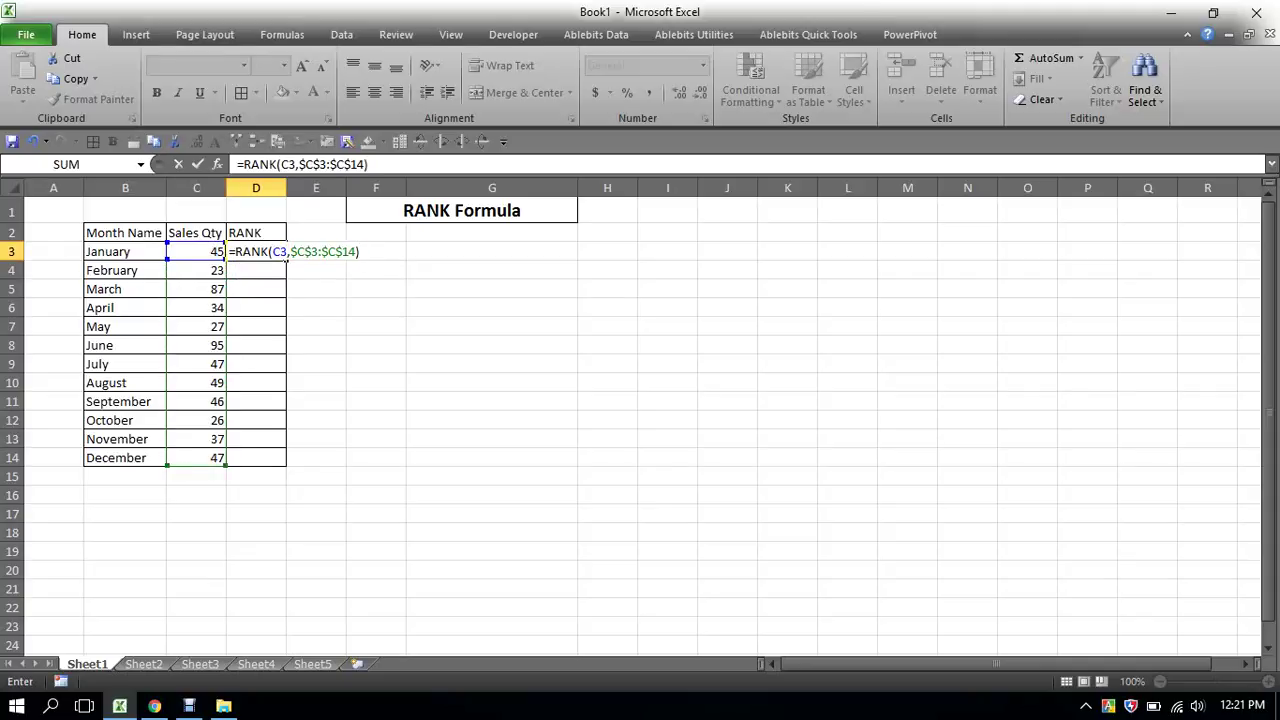
key("Return")
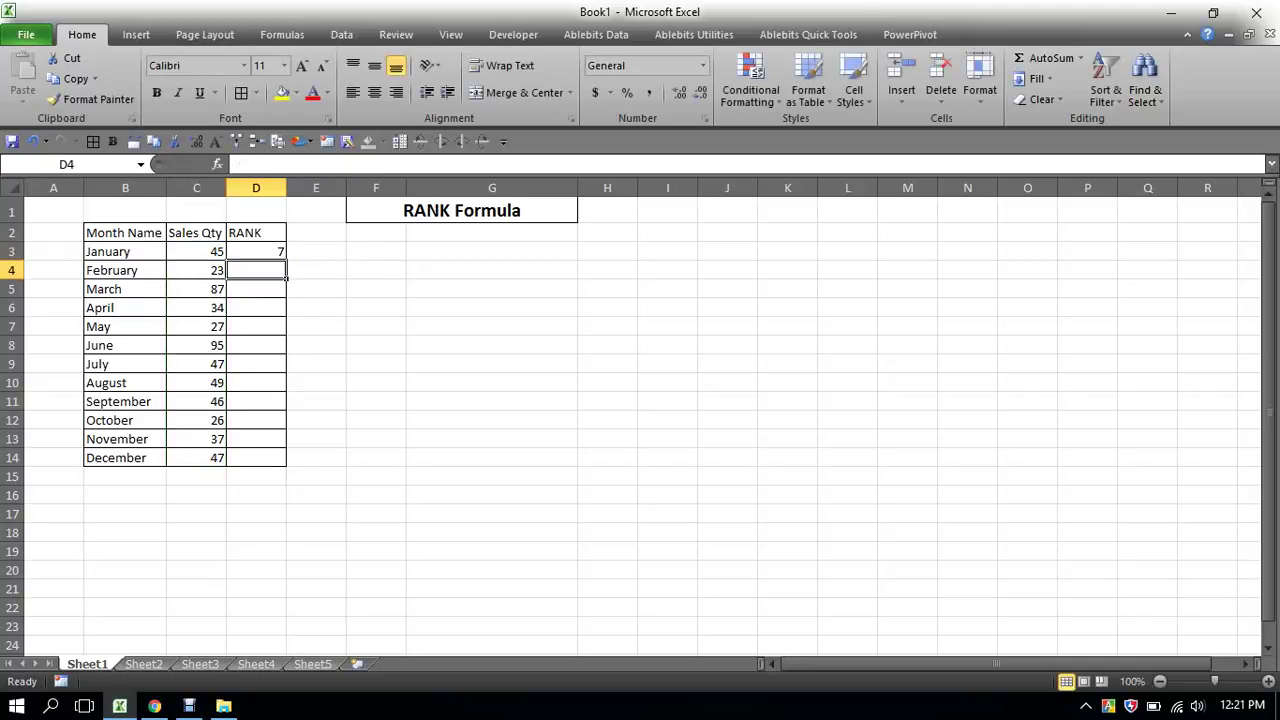
left_click(256, 251)
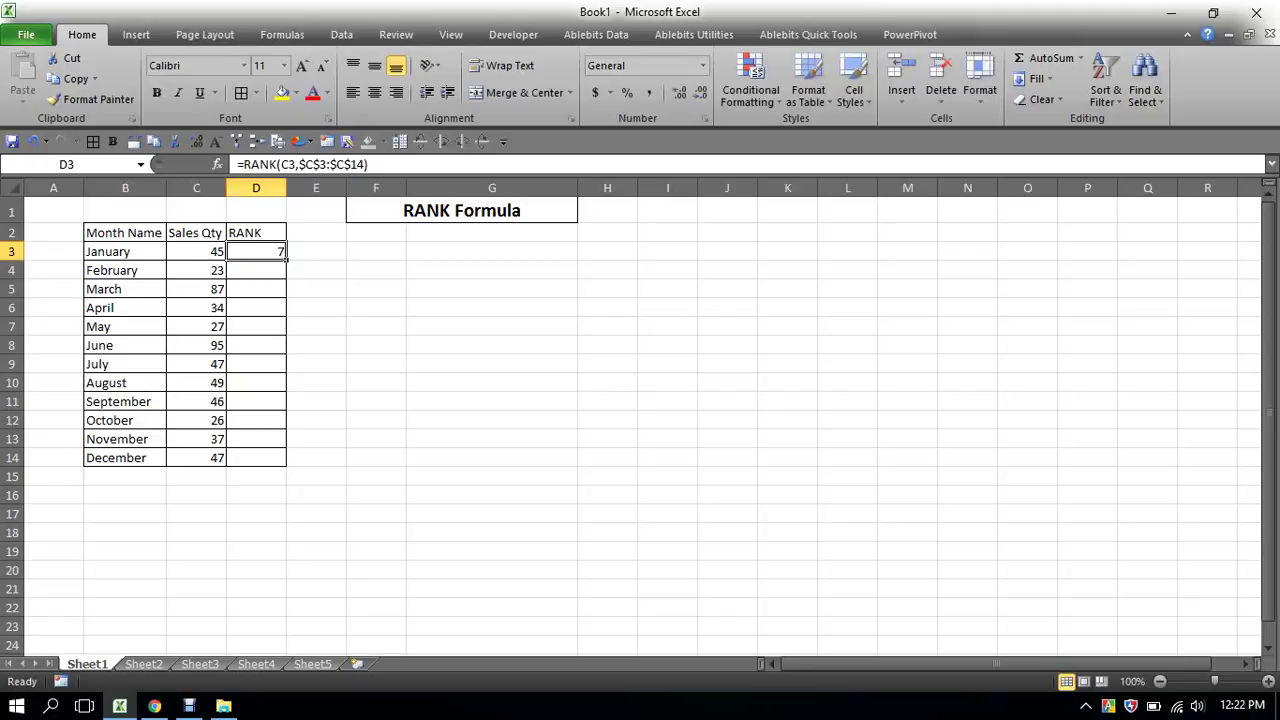
left_click_drag(298, 164, 367, 164)
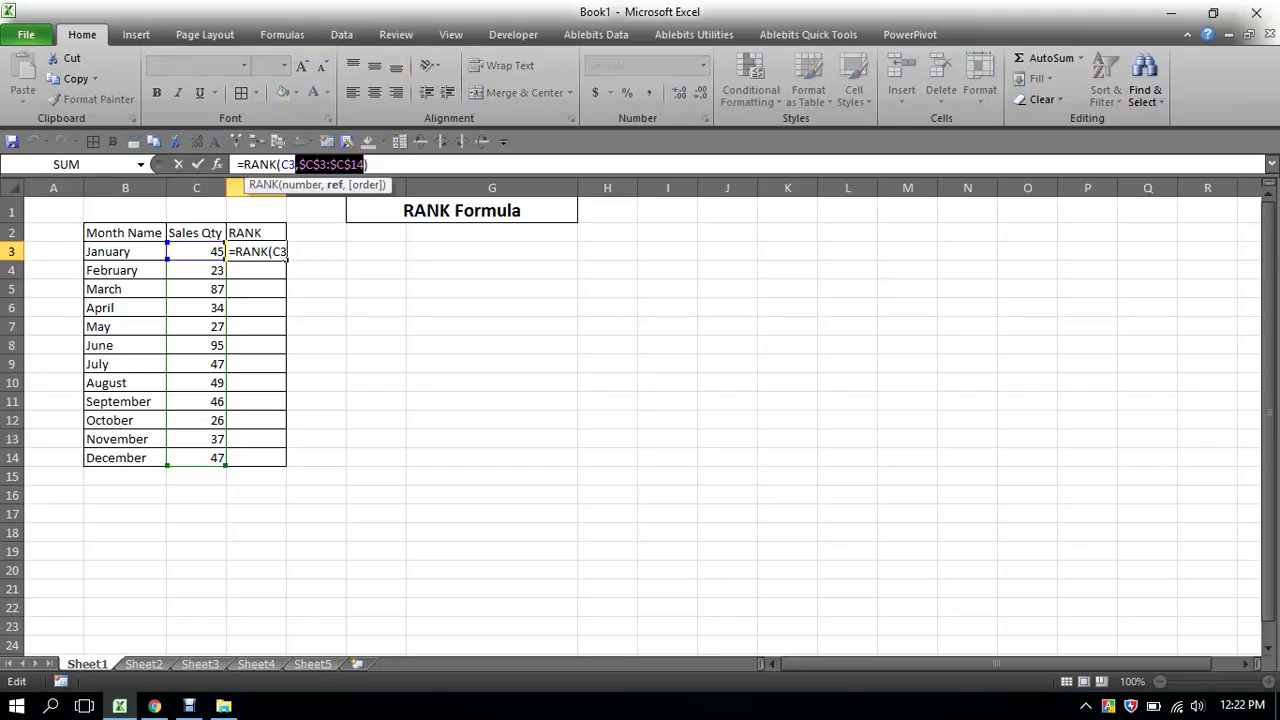
key("Return")
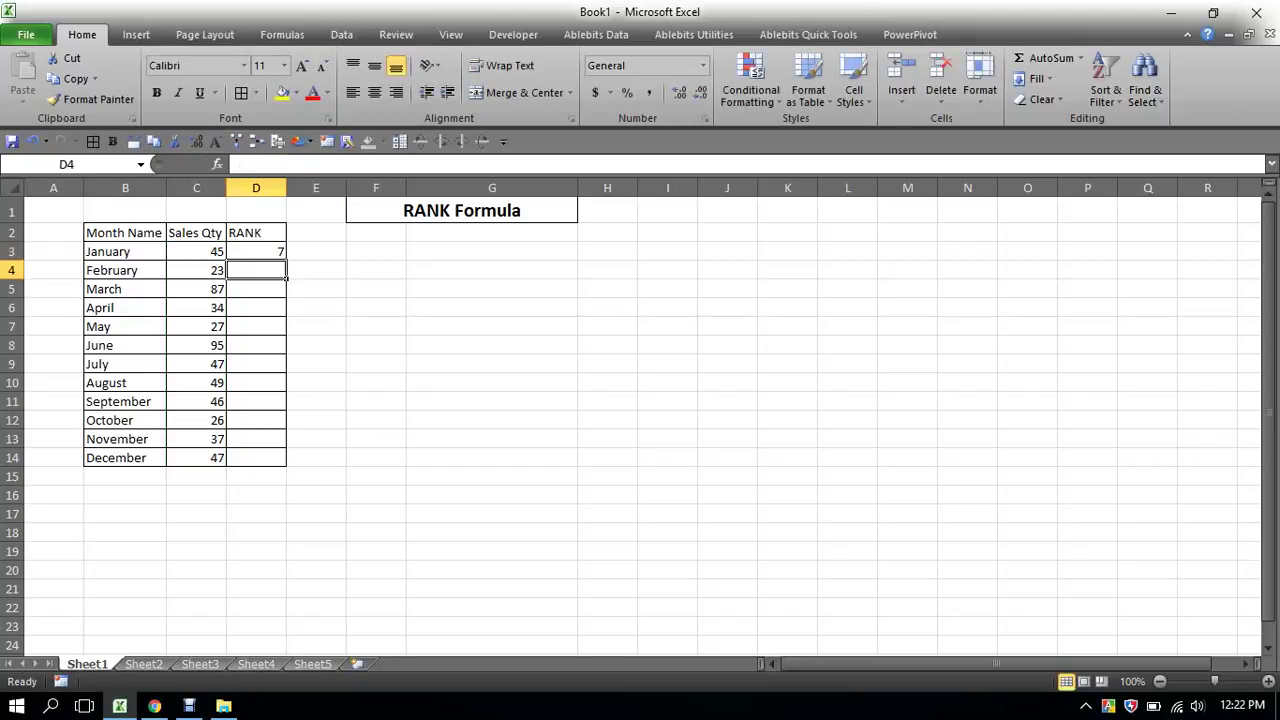
left_click(256, 251)
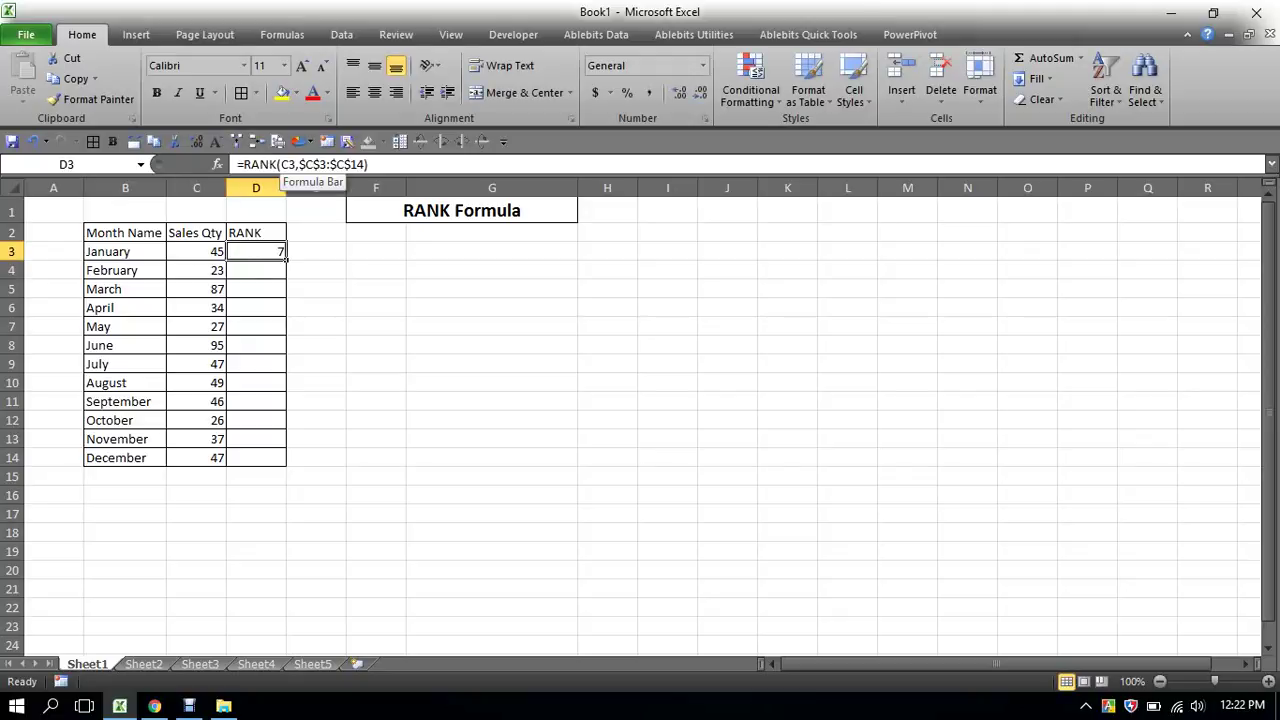
left_click_drag(300, 164, 366, 164)
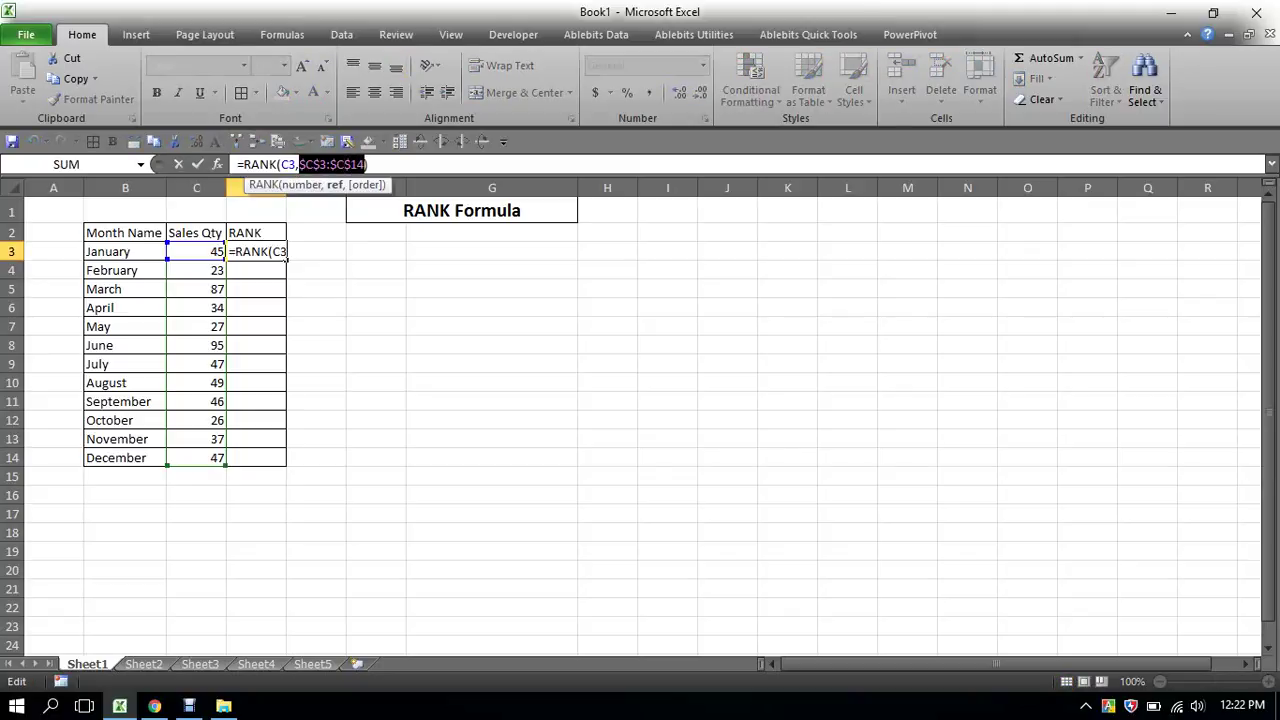
Commit January's RANK formula and fill it down to D14, ranking June 1 through February 12
key("Return")
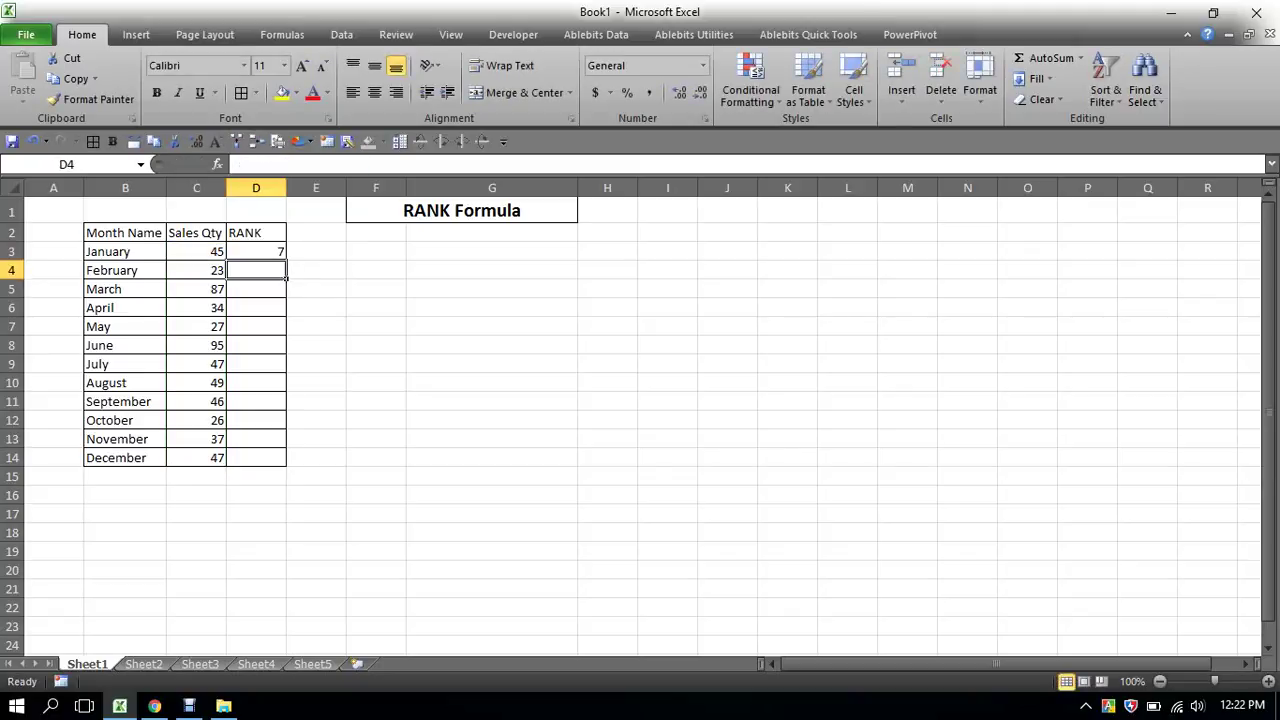
left_click(256, 251)
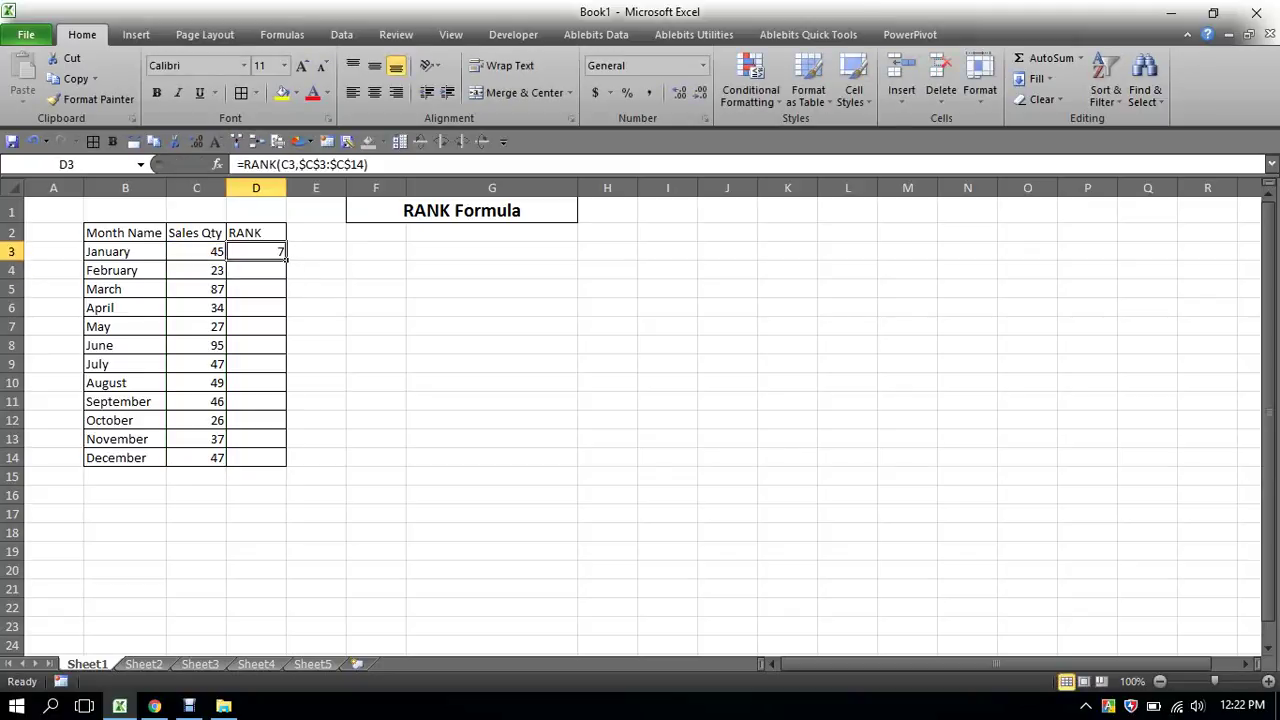
left_click_drag(286, 258, 286, 462)
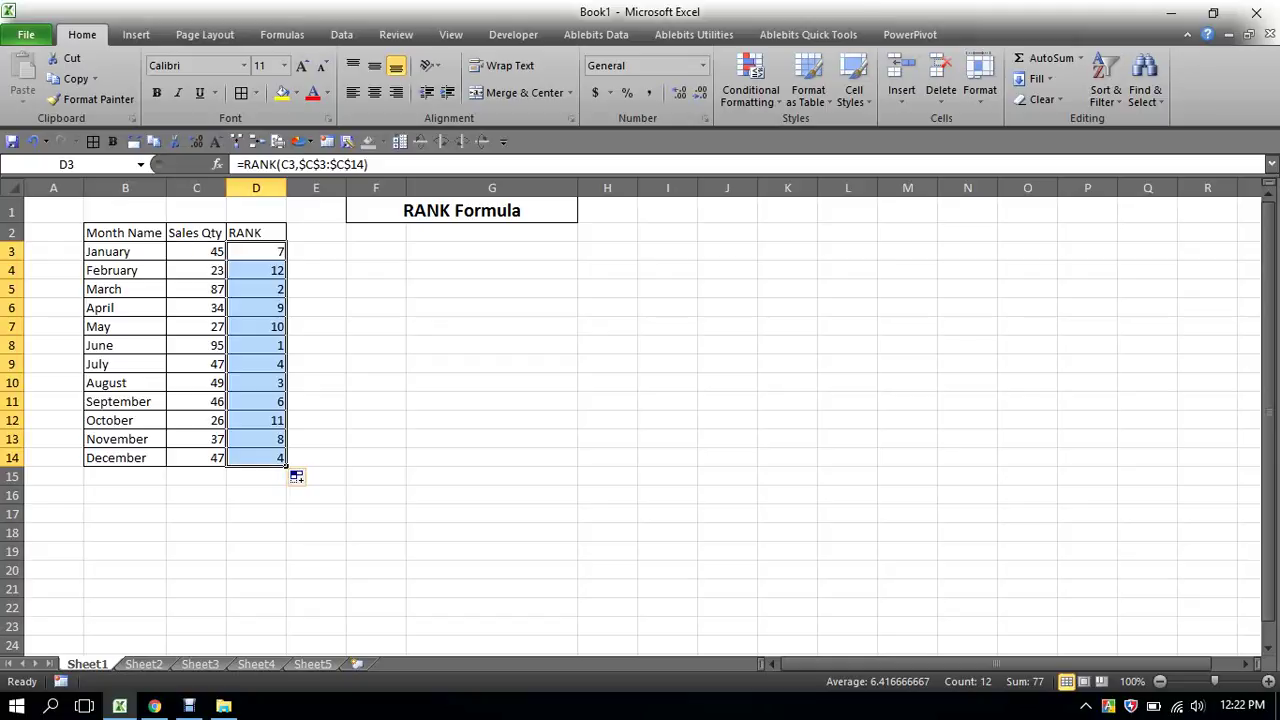
left_click(256, 252)
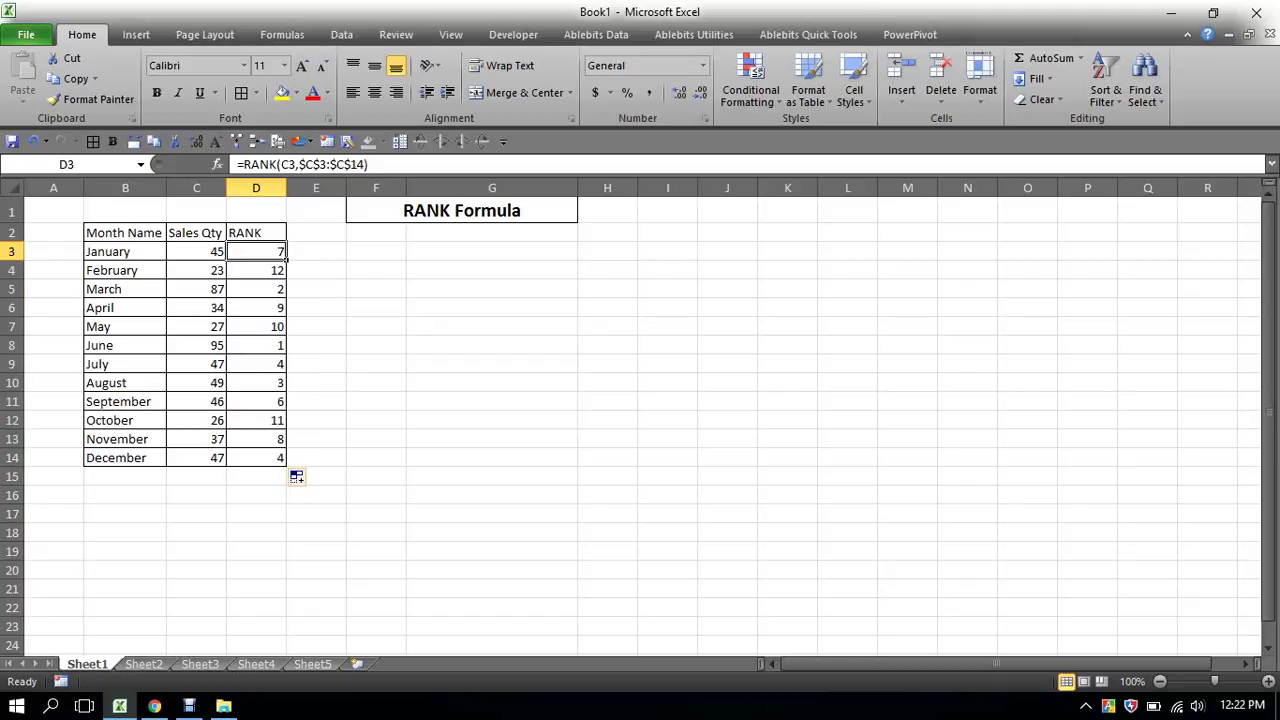
left_click(286, 164)
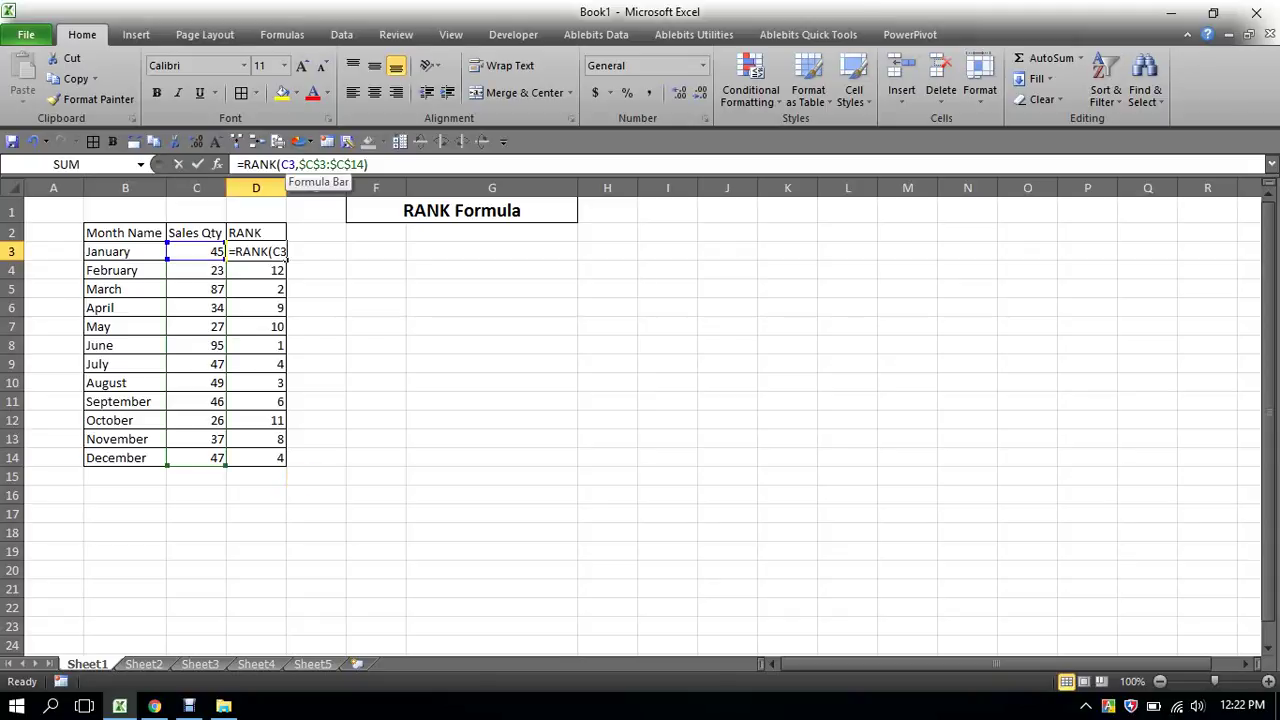
double_click(285, 164)
left_click(256, 270)
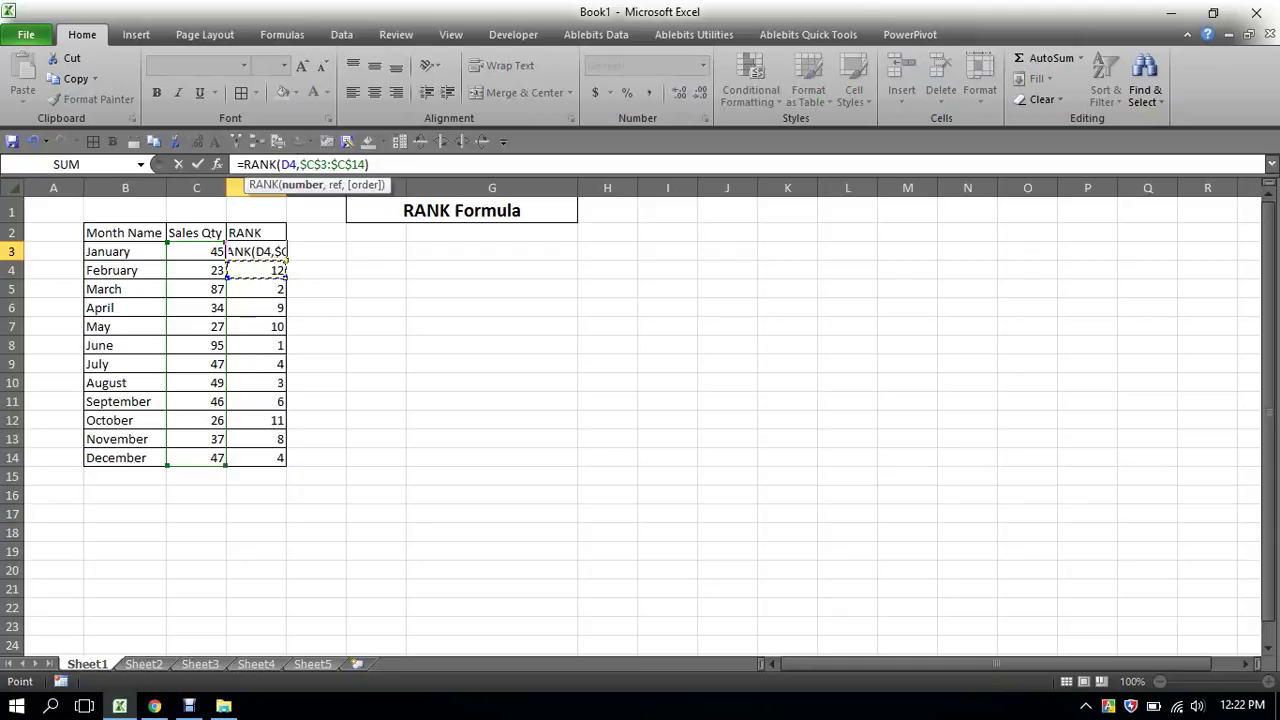
key("BackSpace")
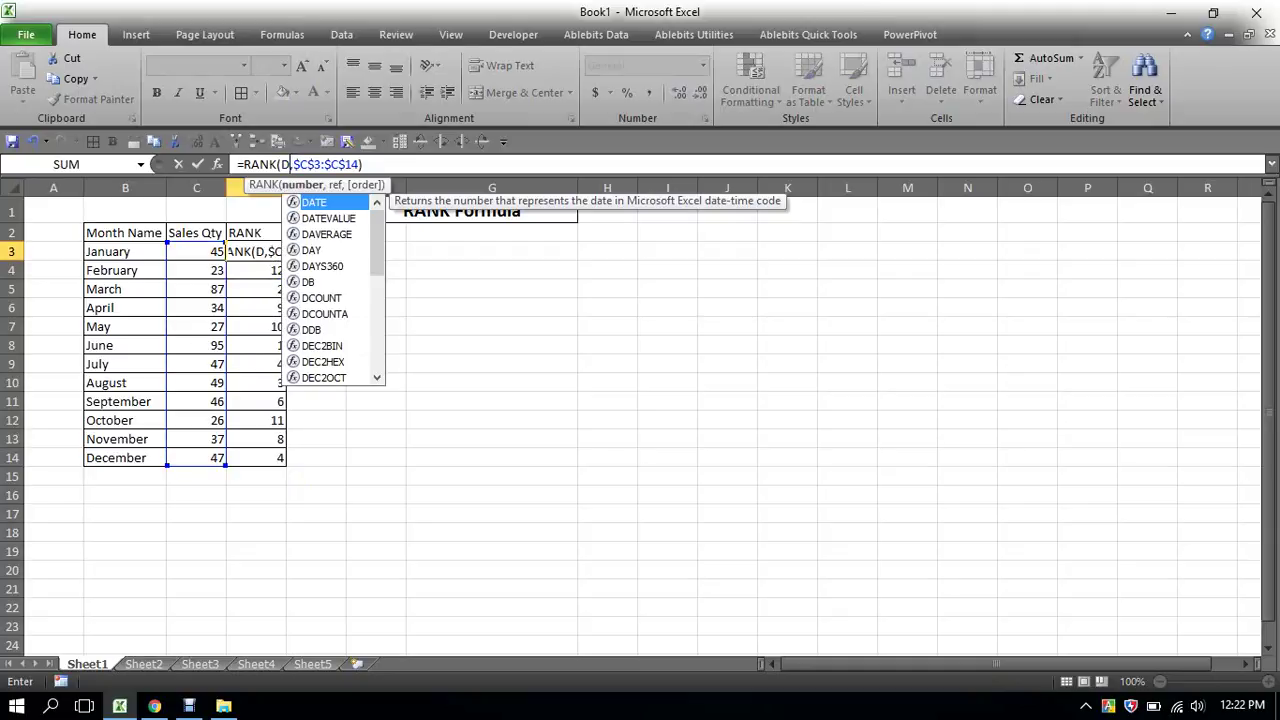
key("BackSpace")
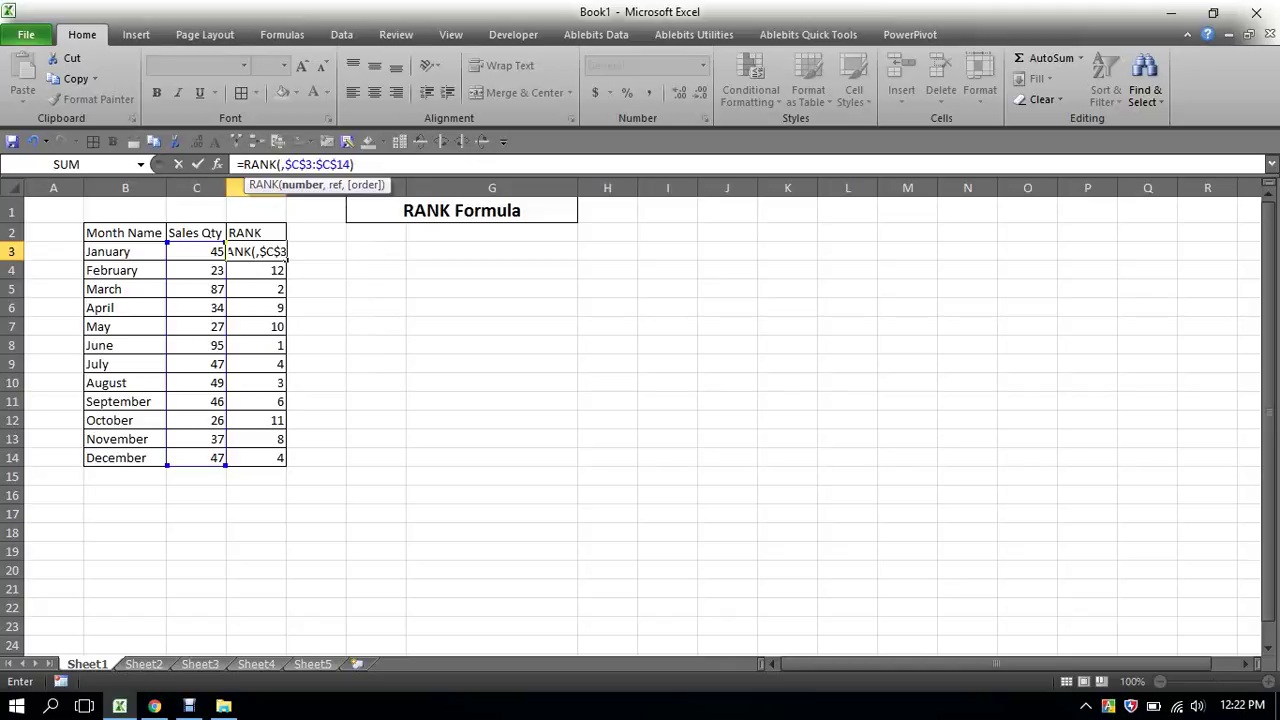
left_click(272, 251)
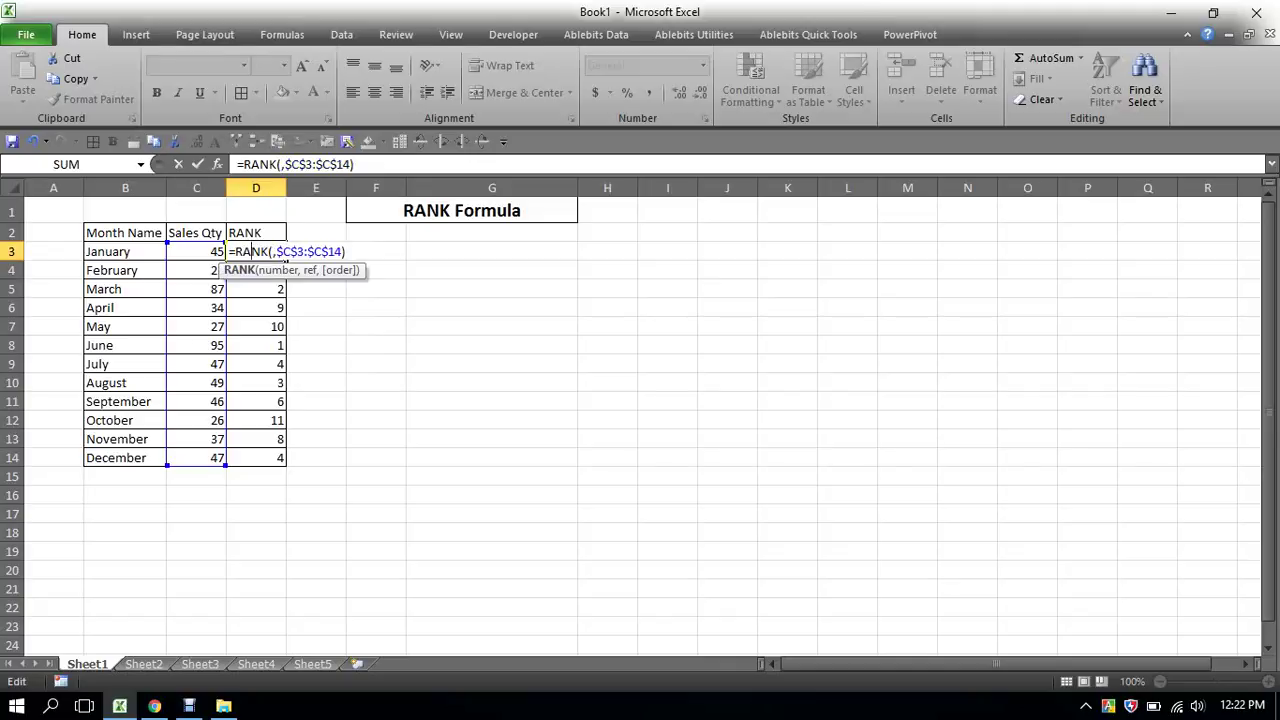
left_click(282, 164)
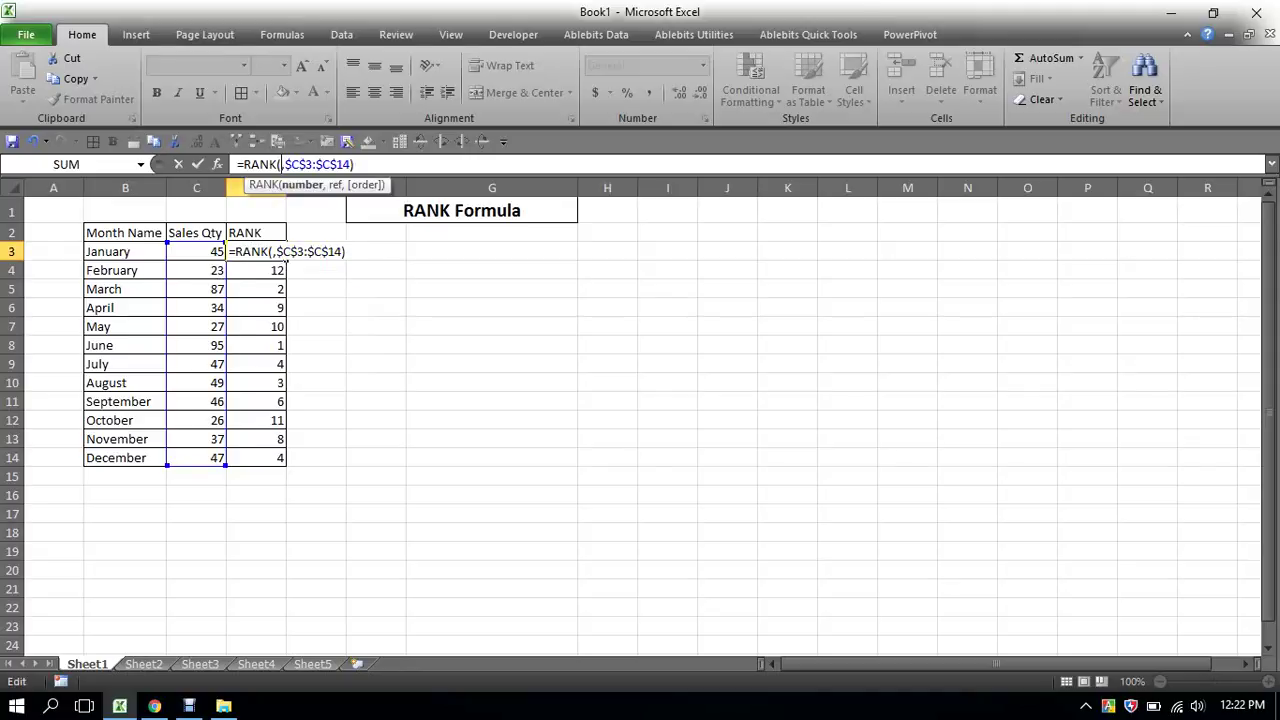
left_click(224, 251)
left_click(228, 251)
key("Return")
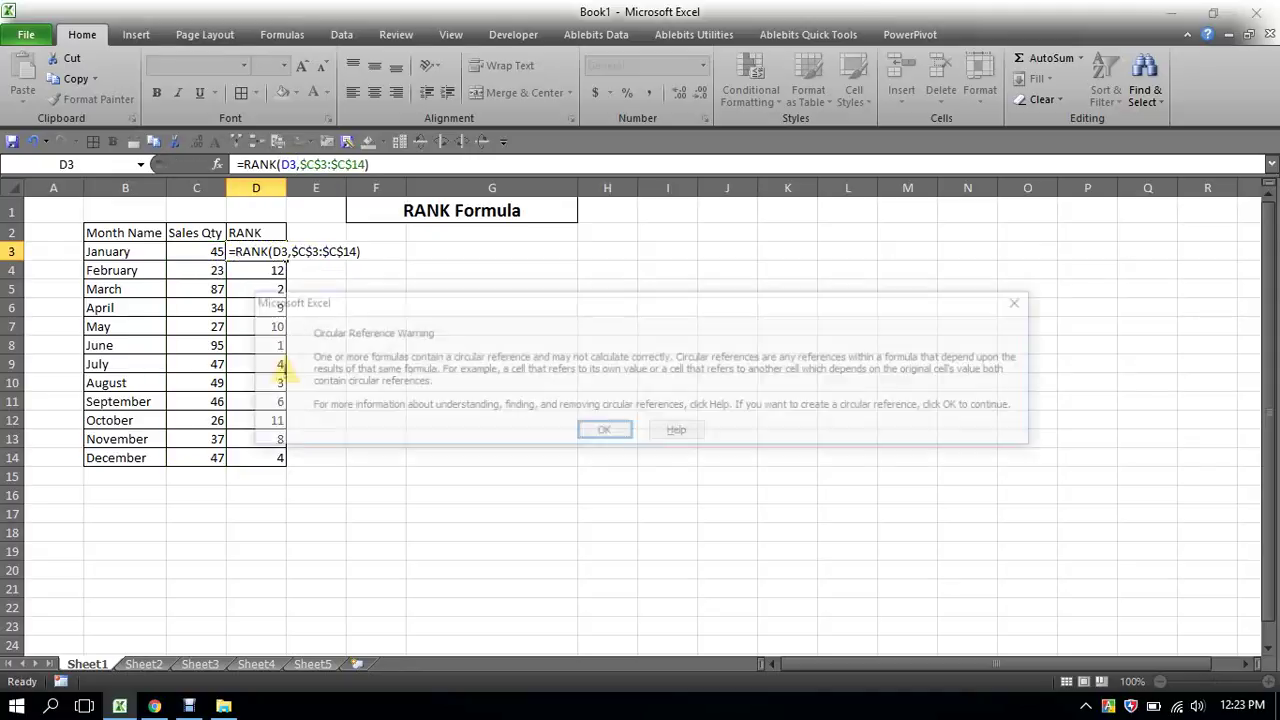
left_click(1025, 301)
left_click(784, 168)
type("C")
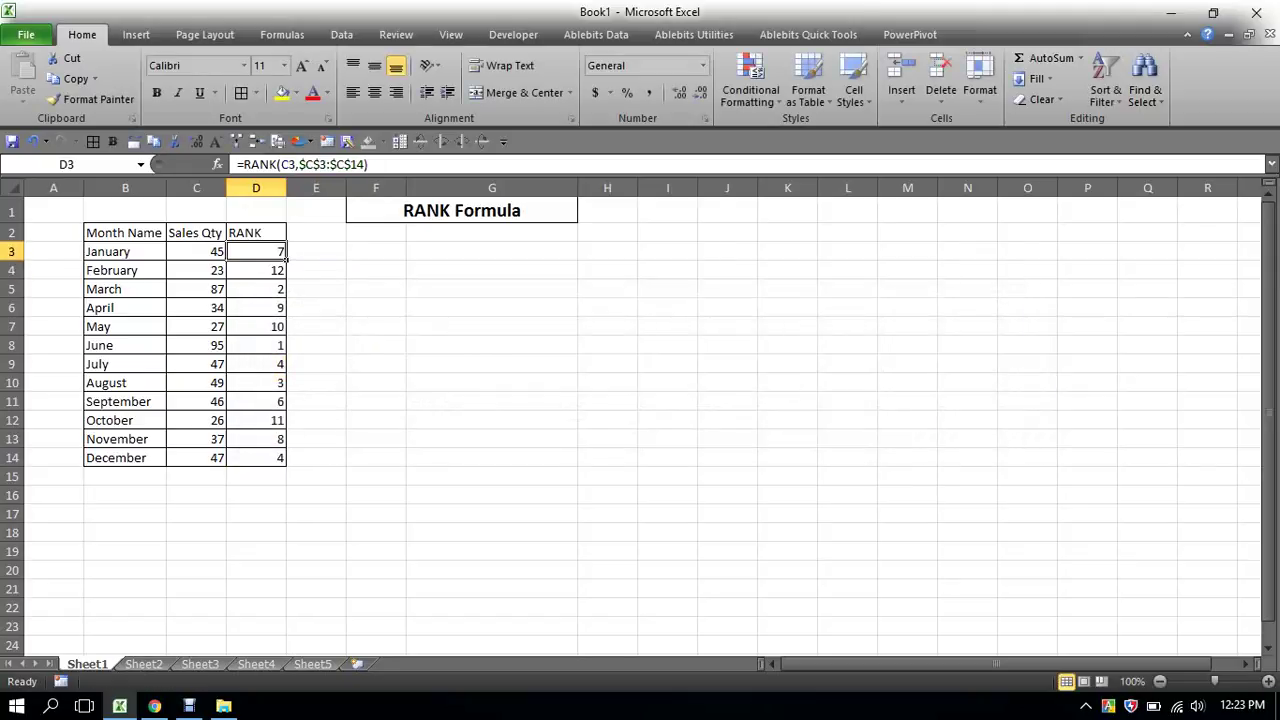
left_click(491, 420)
left_click(256, 251)
double_click(287, 164)
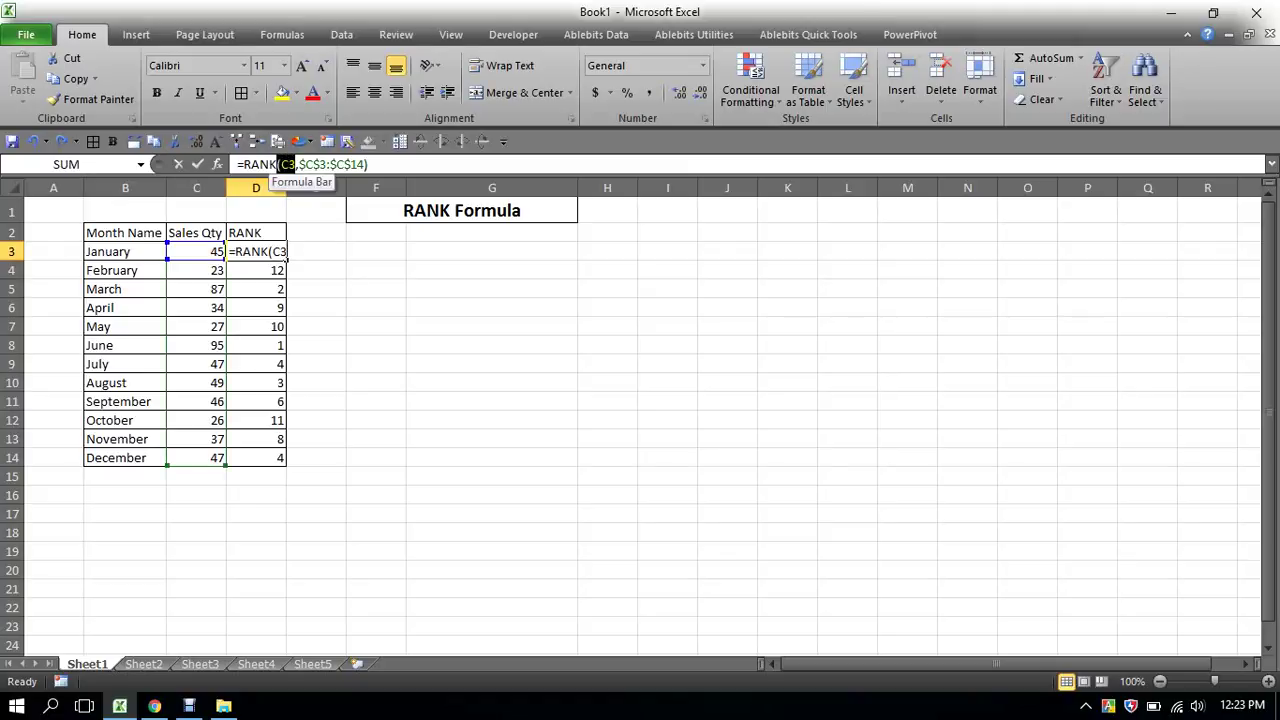
key("Return")
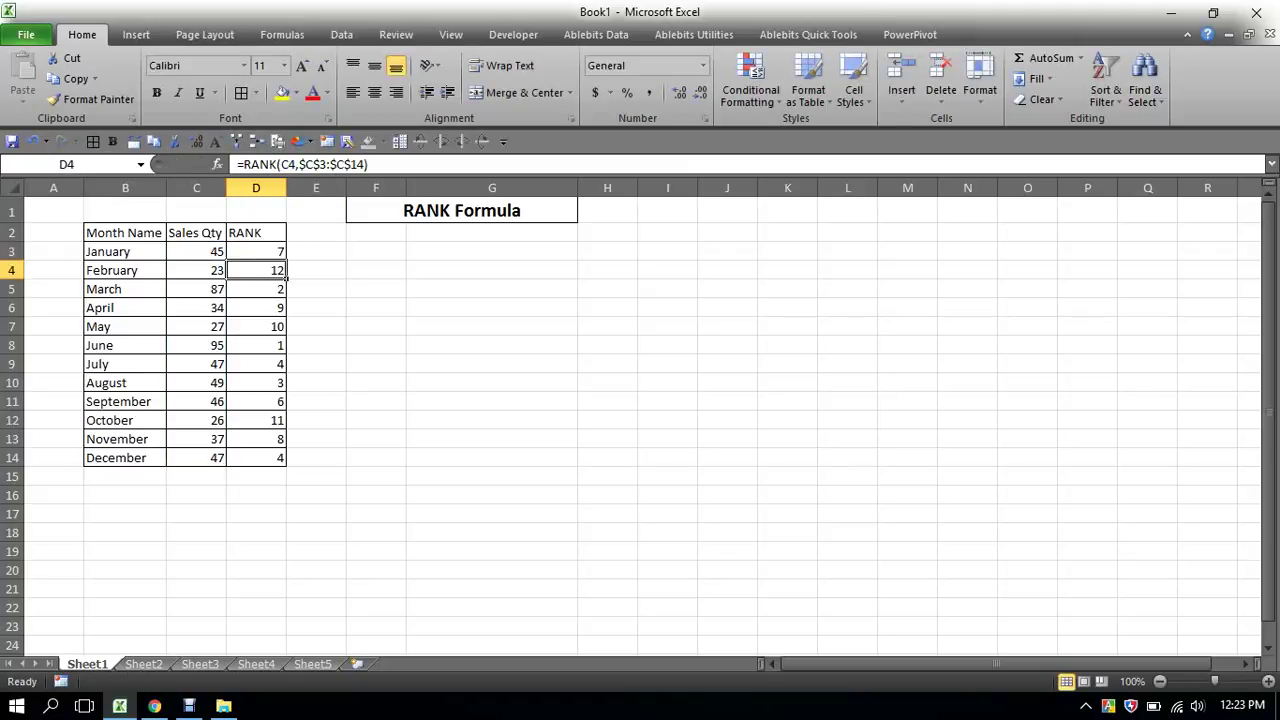
left_click(256, 251)
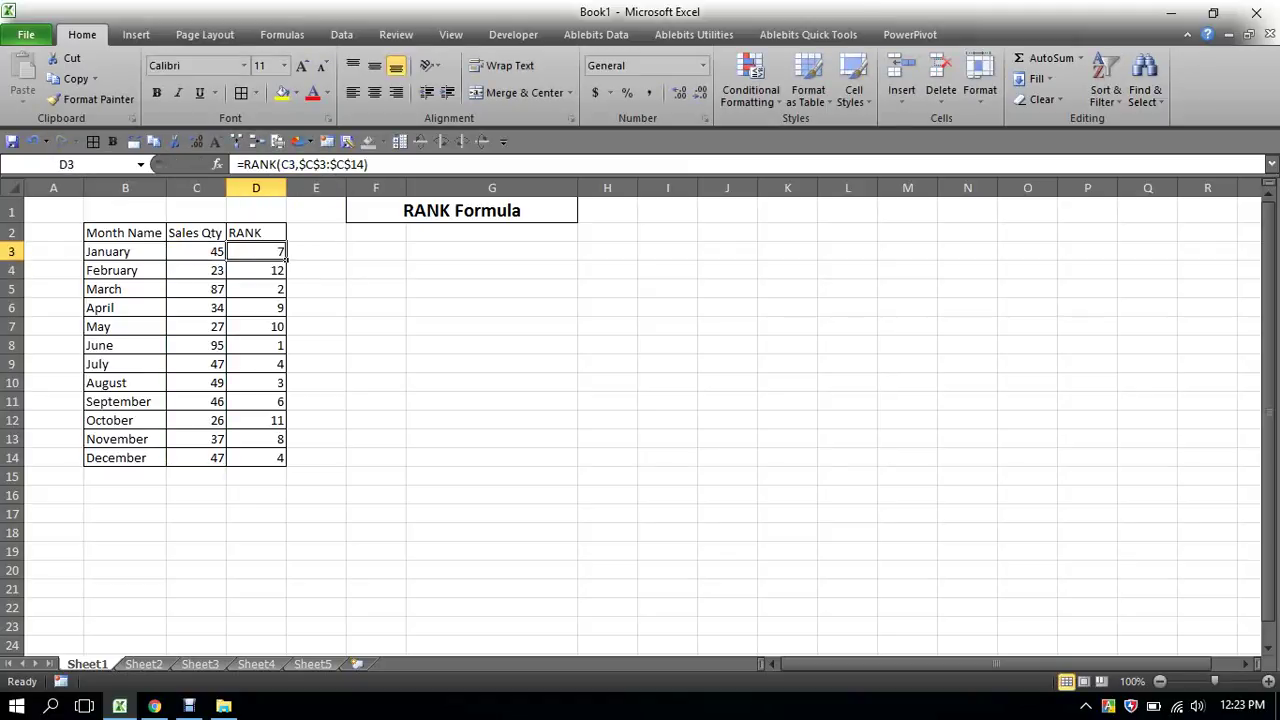
left_click(256, 270)
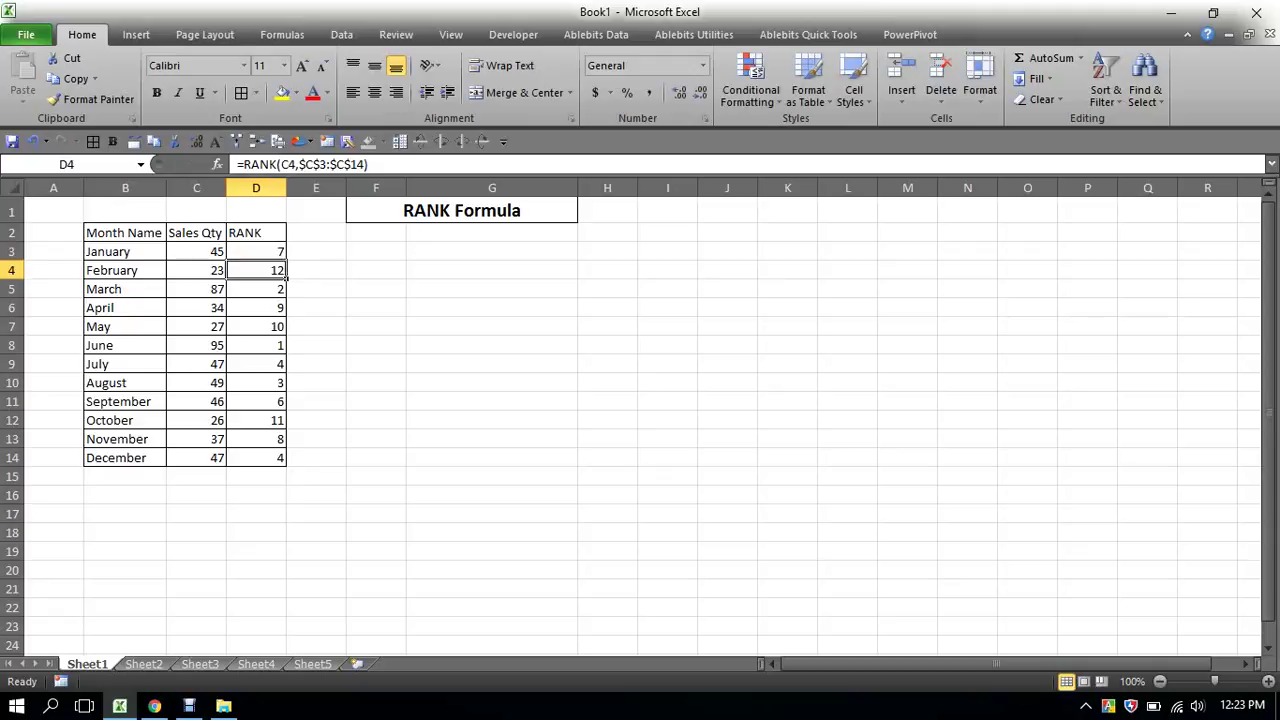
left_click(256, 289)
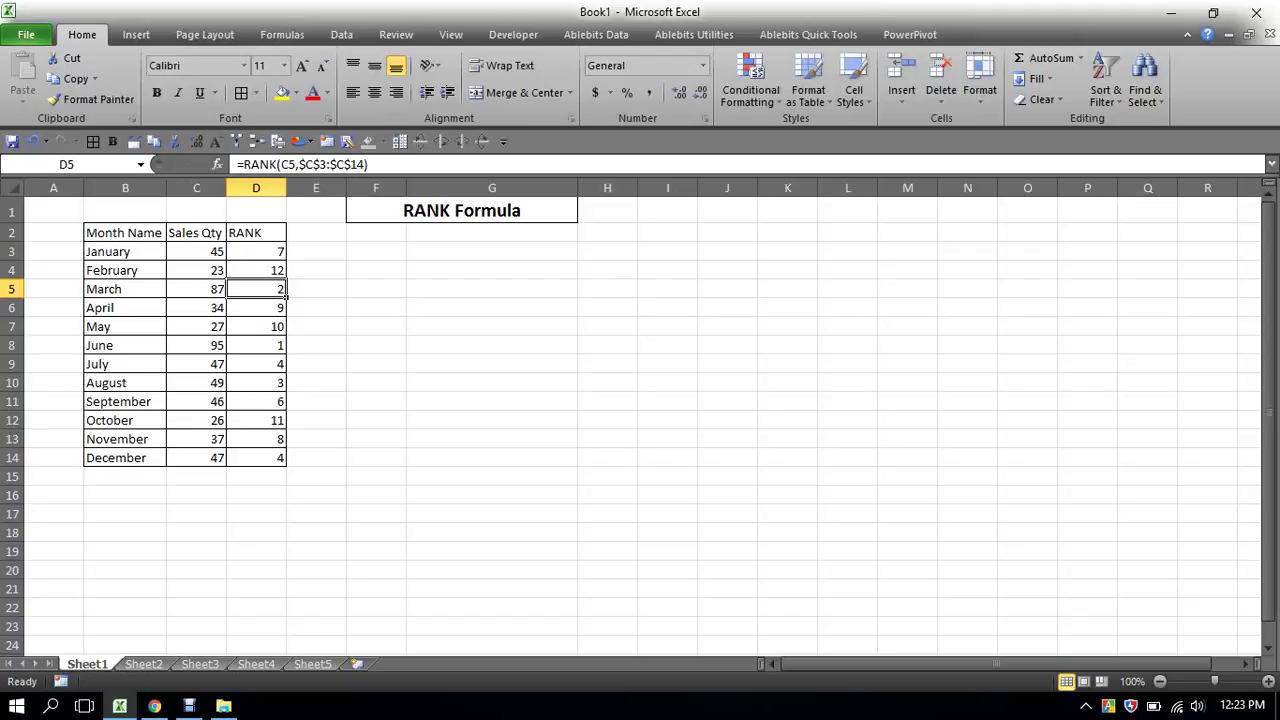
left_click_drag(299, 164, 366, 164)
key("Return")
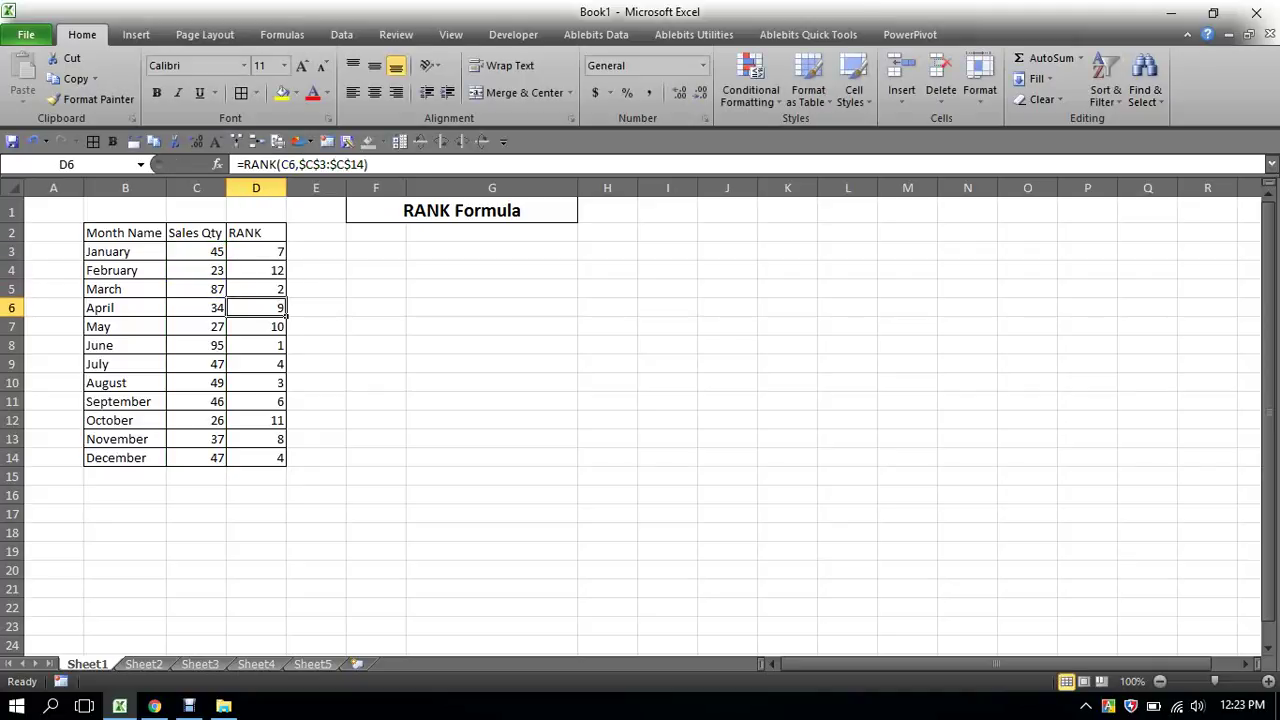
left_click(256, 251)
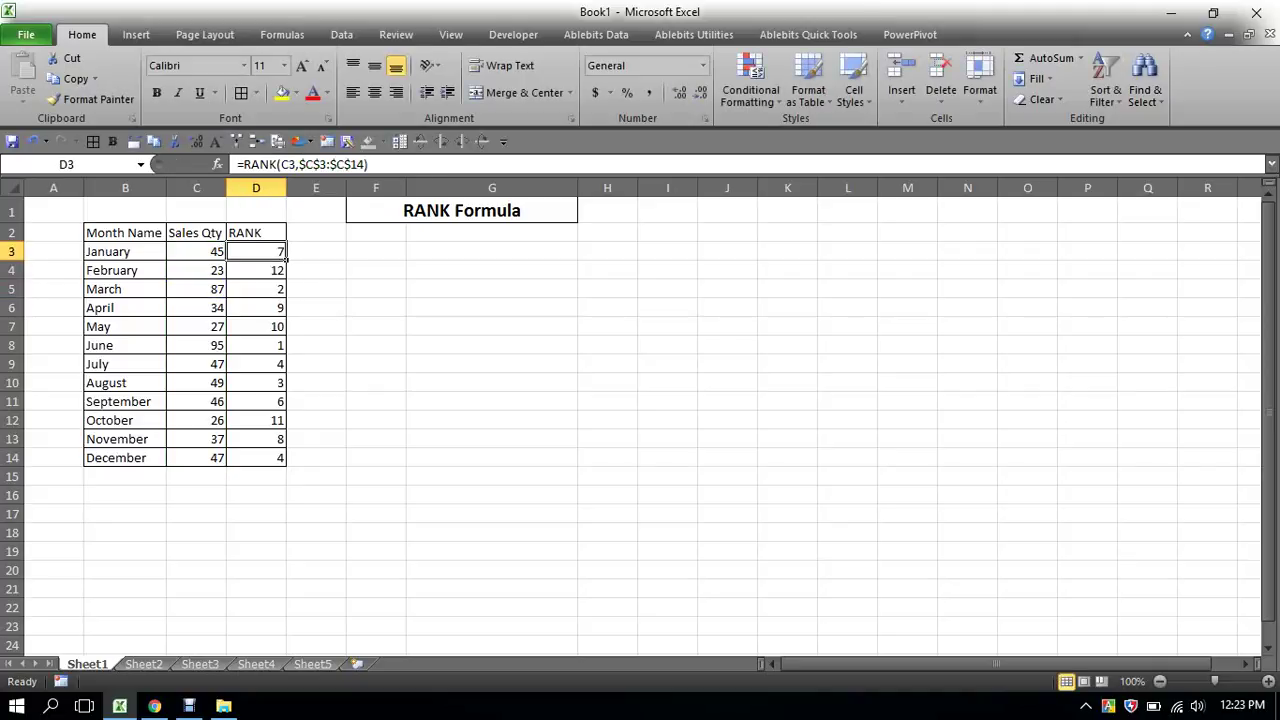
left_click(316, 364)
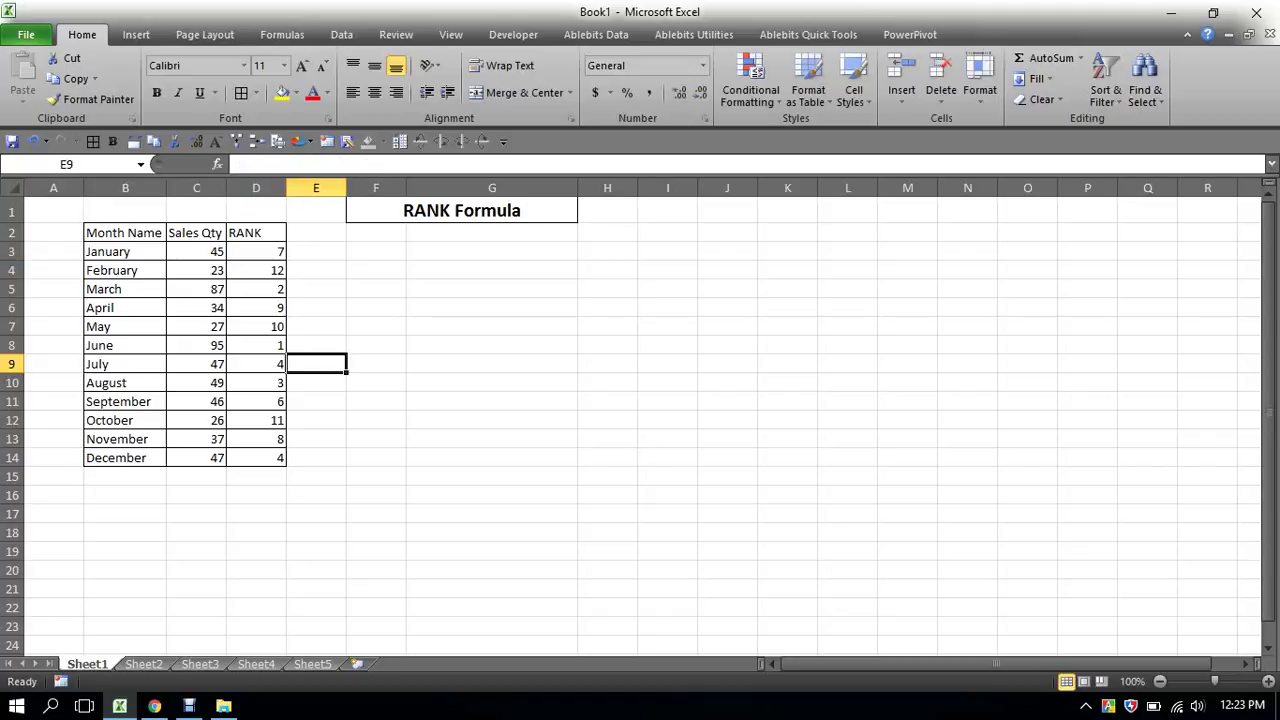
Shade the June, March and August rows (ranks 1–3), columns B to D, yellow
left_click_drag(125, 345, 256, 345)
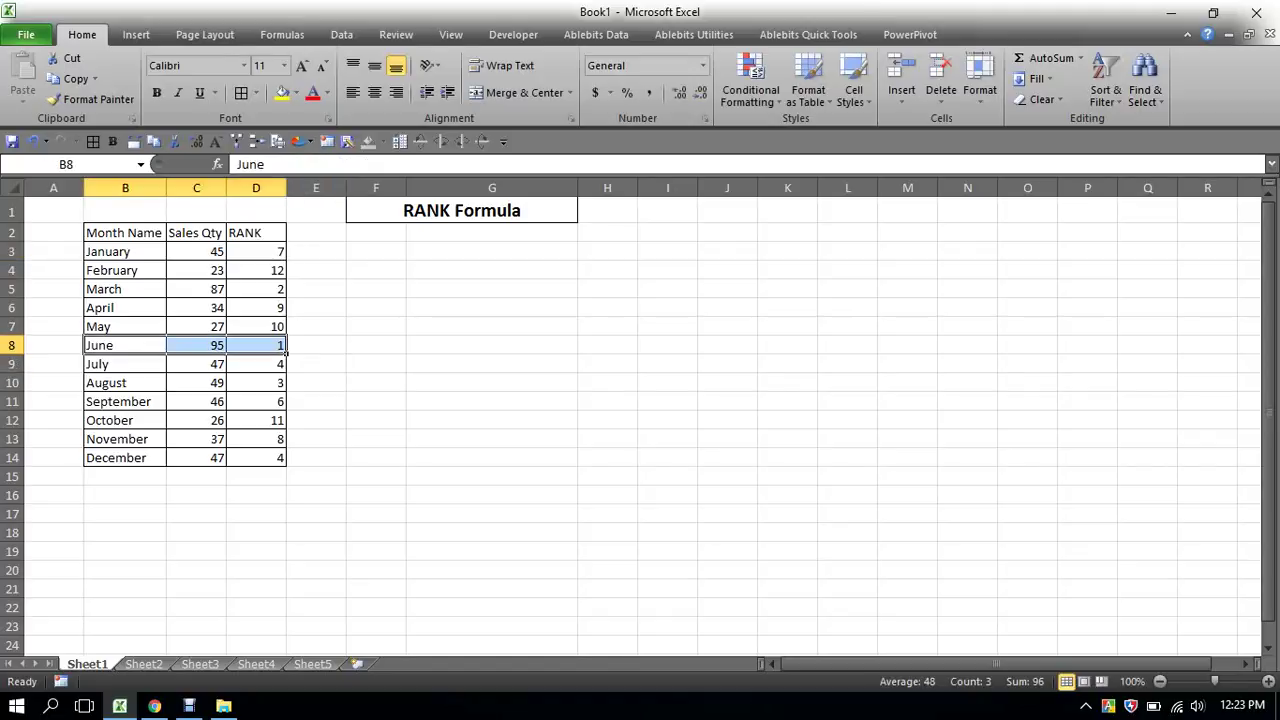
left_click(283, 92)
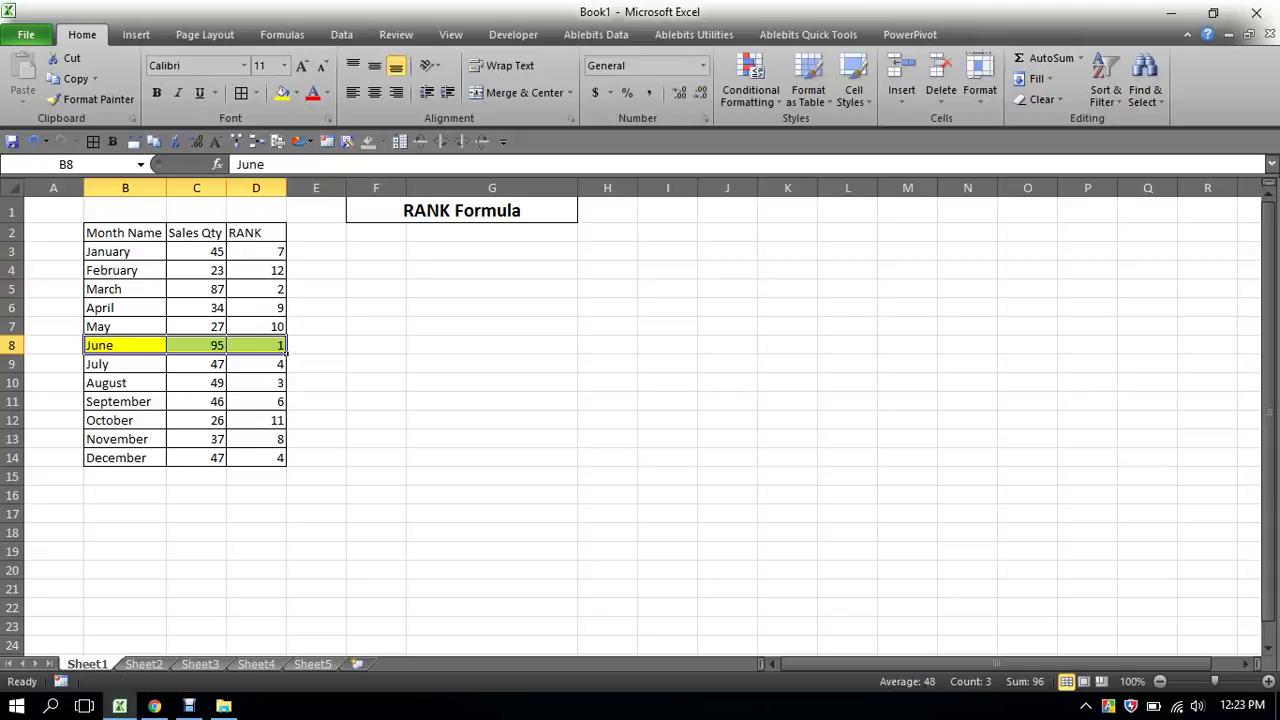
left_click_drag(125, 289, 256, 289)
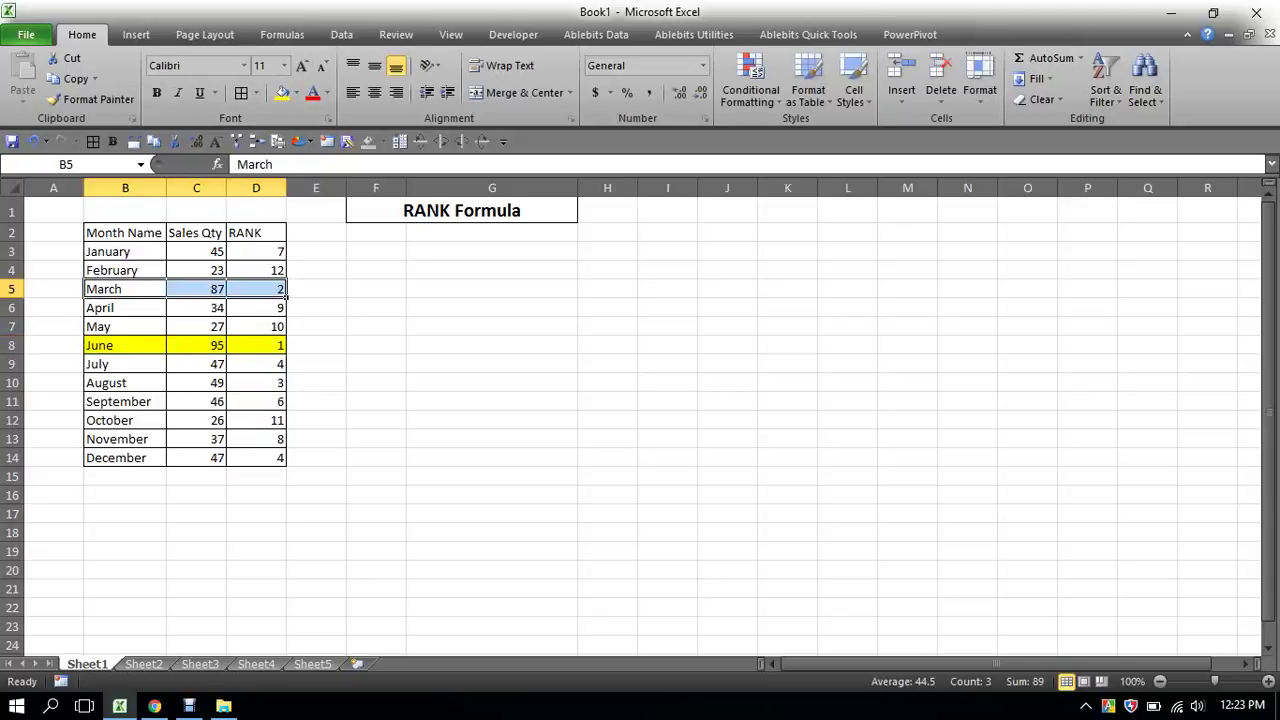
left_click(283, 92)
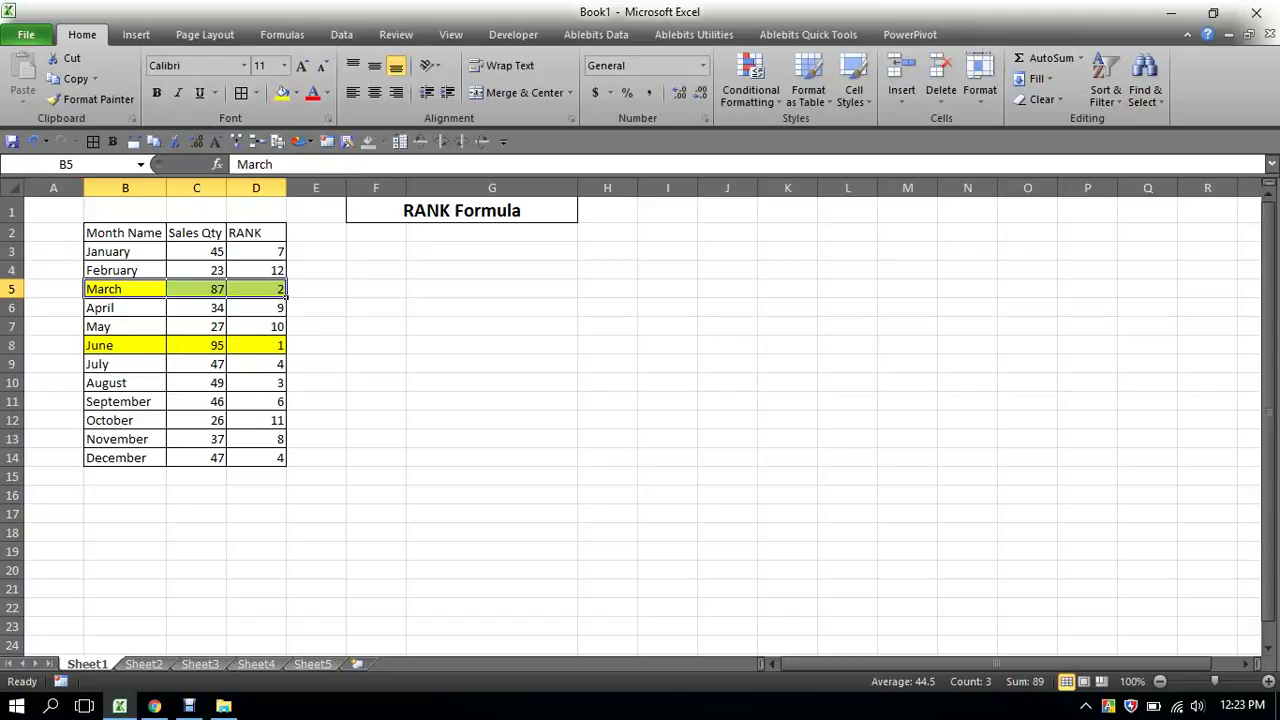
left_click_drag(110, 383, 280, 385)
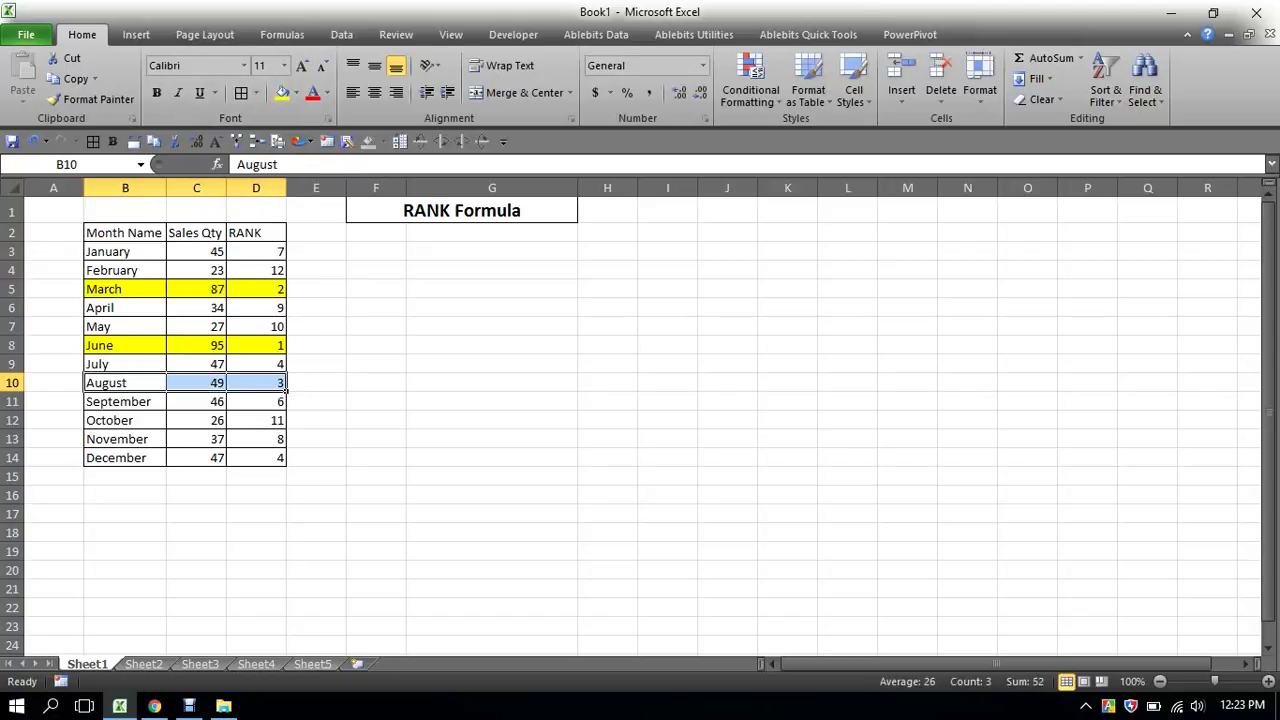
left_click(283, 92)
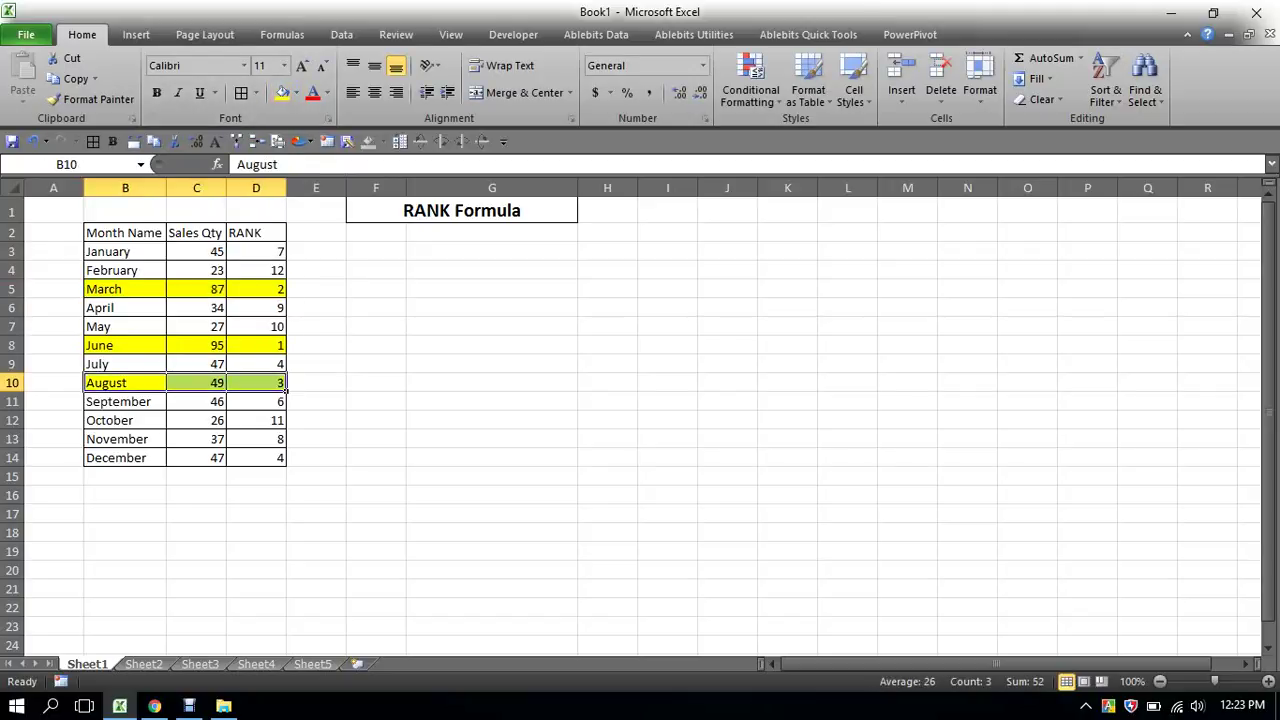